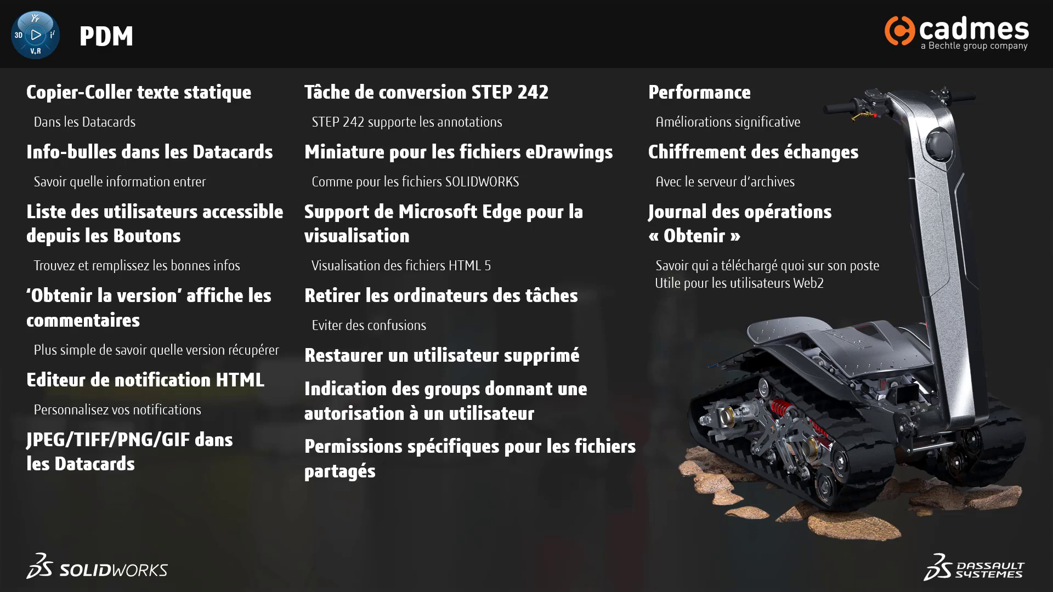
Switch to SOLIDWORKS 2023 and open subassembly 10000227, the parent of the rear swing arm in the Shredder assembly
key(ctrl+t)
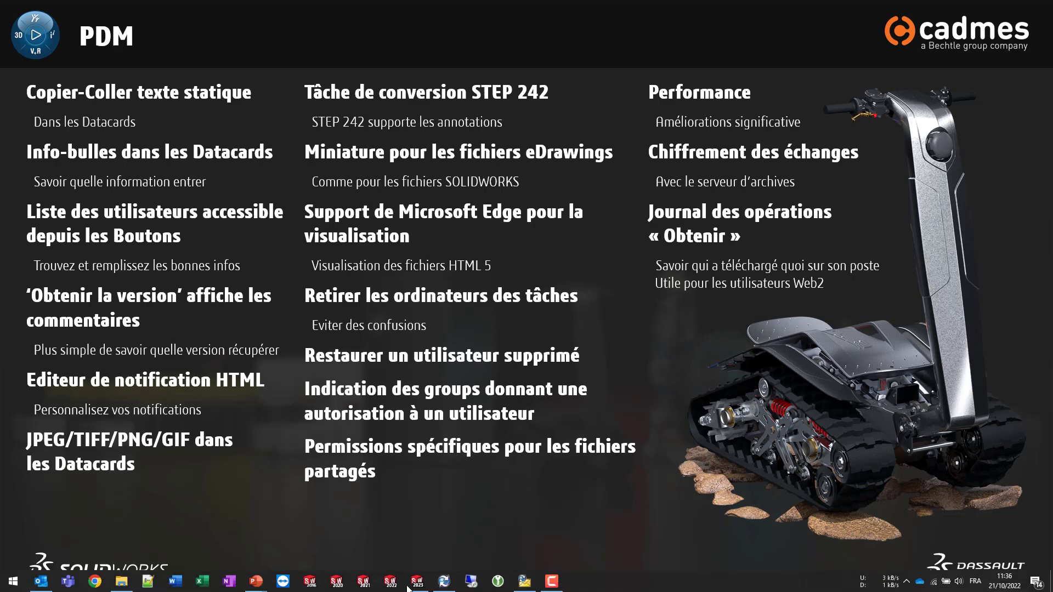
click(417, 581)
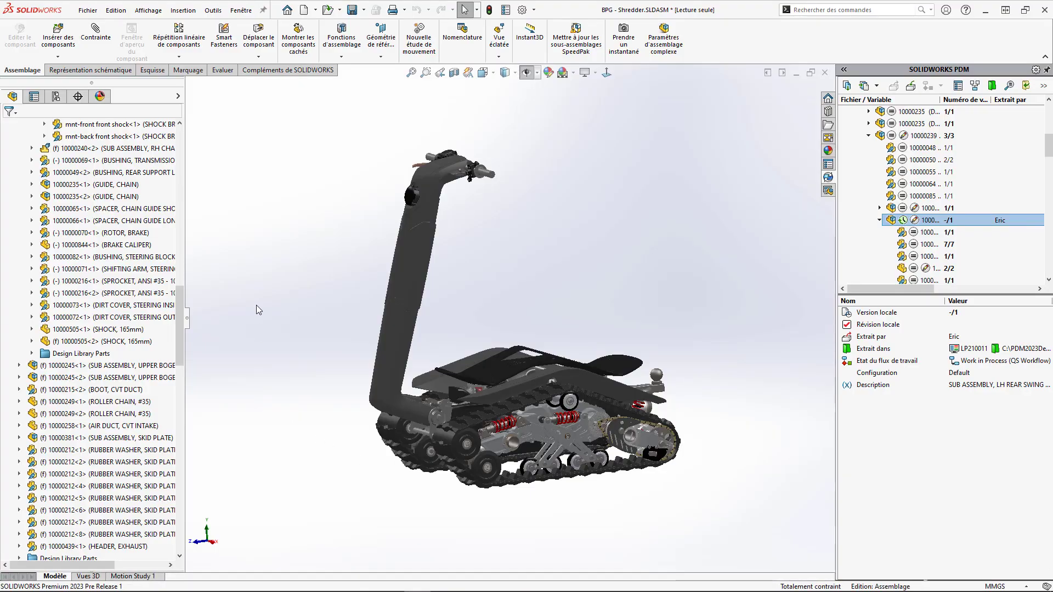
click(645, 440)
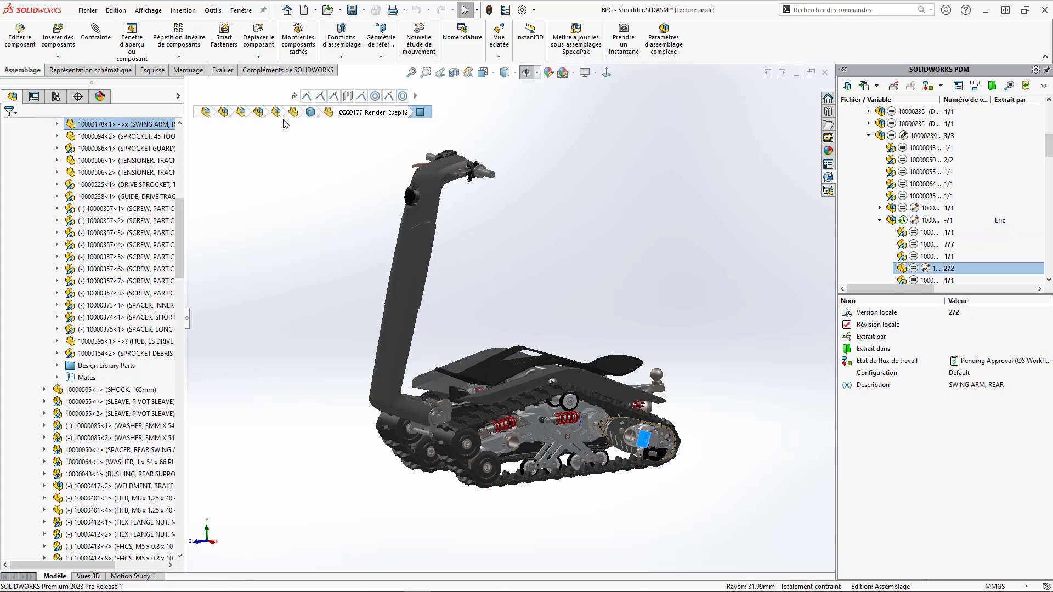
click(277, 113)
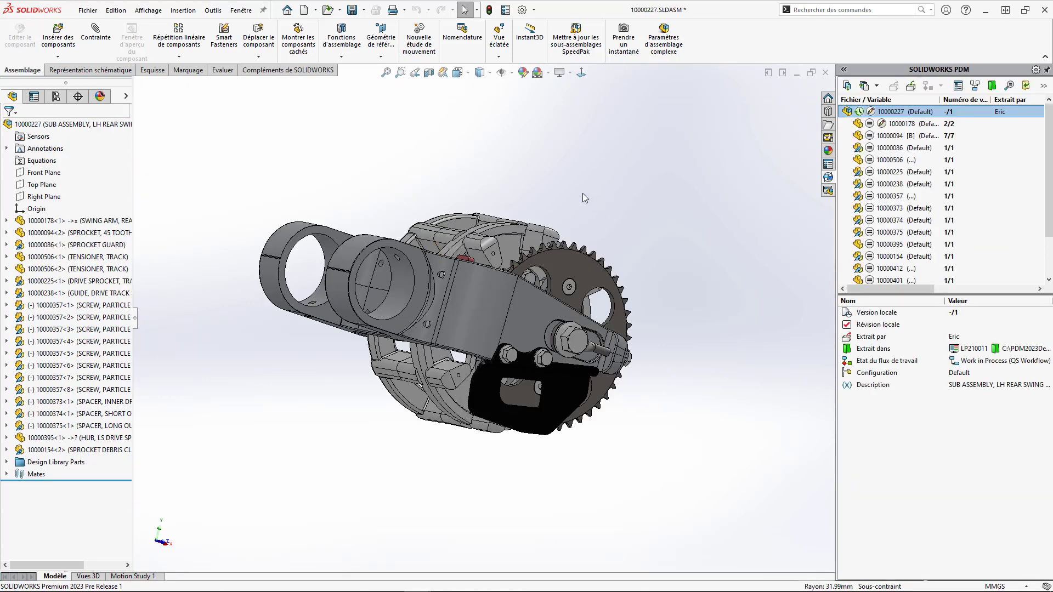
scroll(583, 193, down, 2)
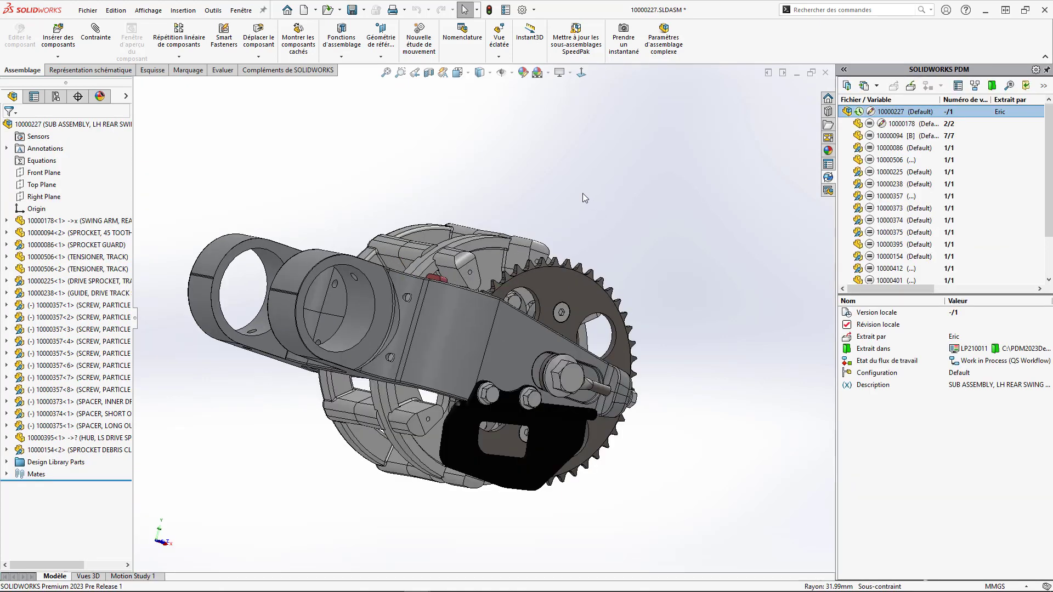
Open the PDM data card of 10000227 and copy the number 10000227 from its file name into Doc Number
click(888, 112)
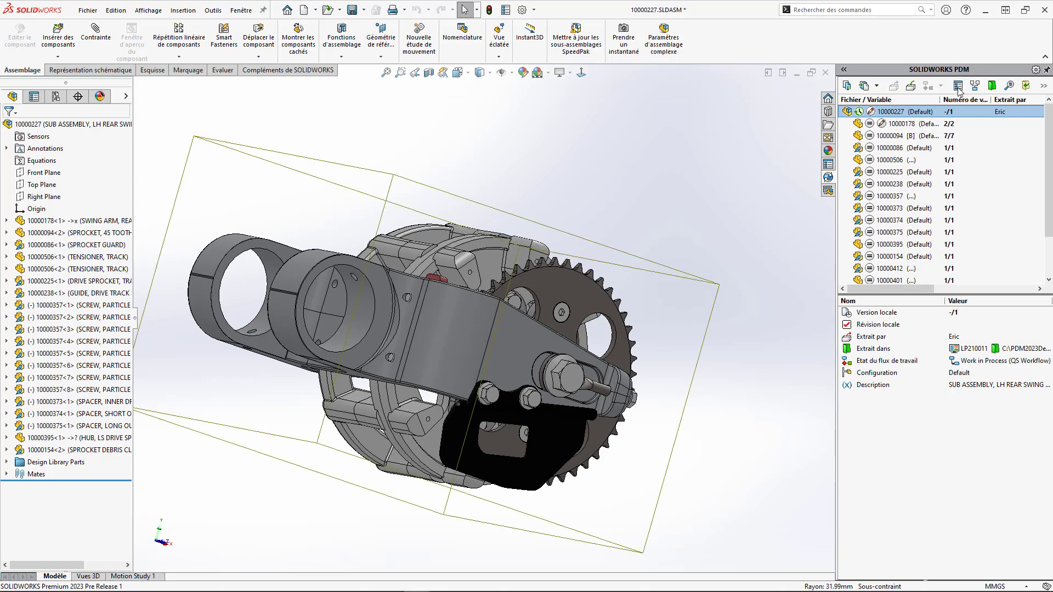
click(957, 87)
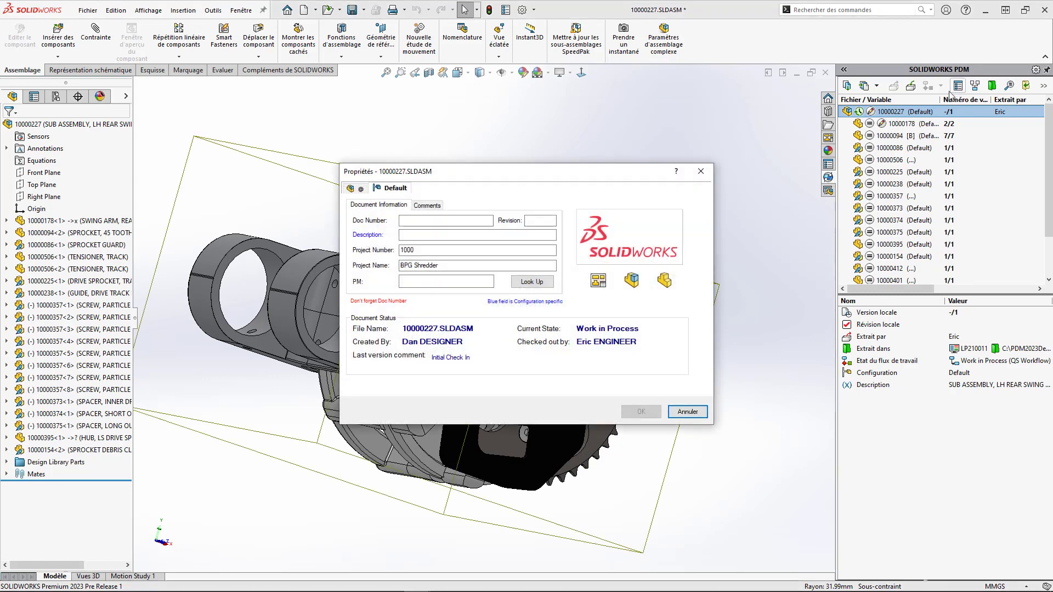
double_click(409, 328)
key(ctrl+c)
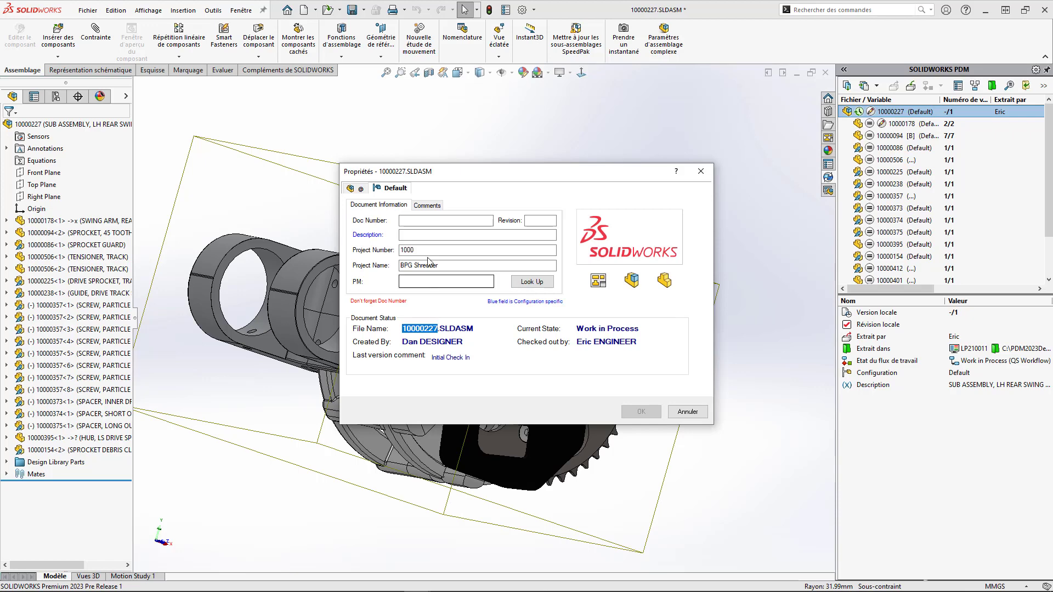
click(433, 220)
key(ctrl+v)
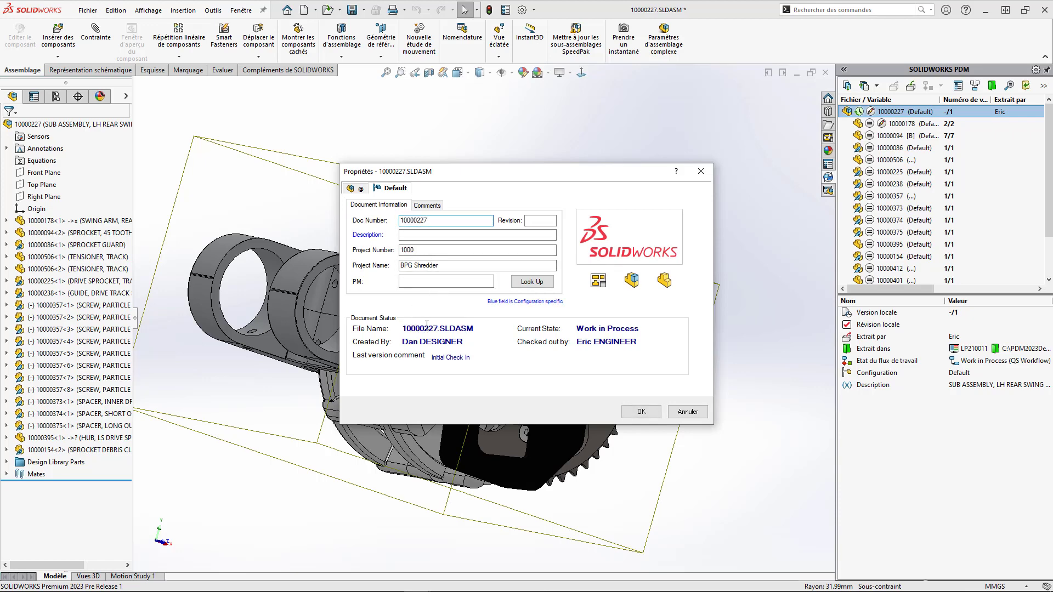
Highlight parts of the static File Name label and the blue configuration note in the data card
drag(360, 329, 383, 329)
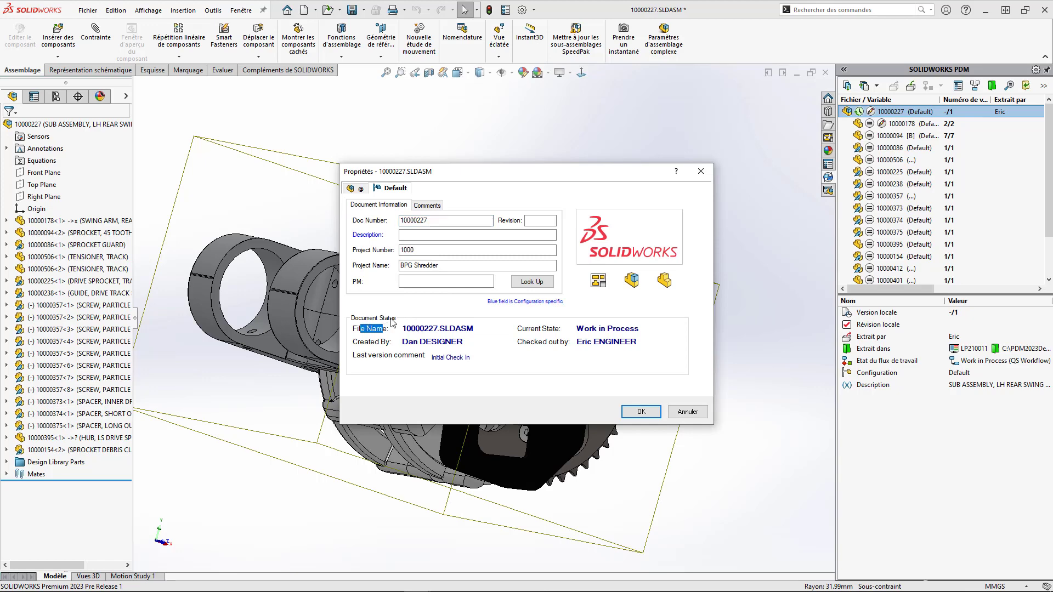
drag(501, 302, 539, 303)
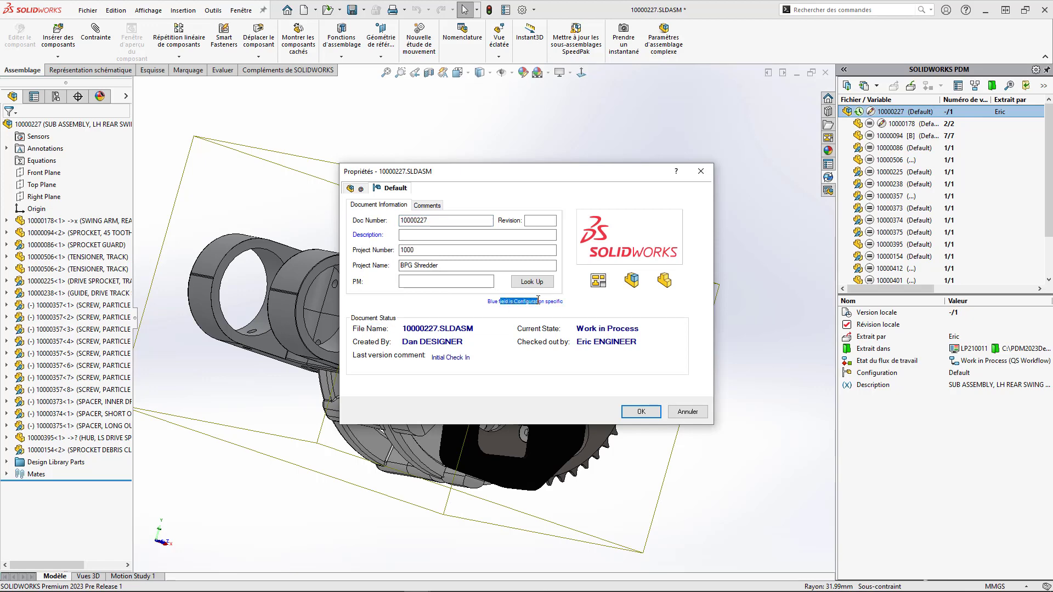
click(582, 332)
Look up the product manager by full name, assign the matching user to the PM field and save the data card
click(447, 280)
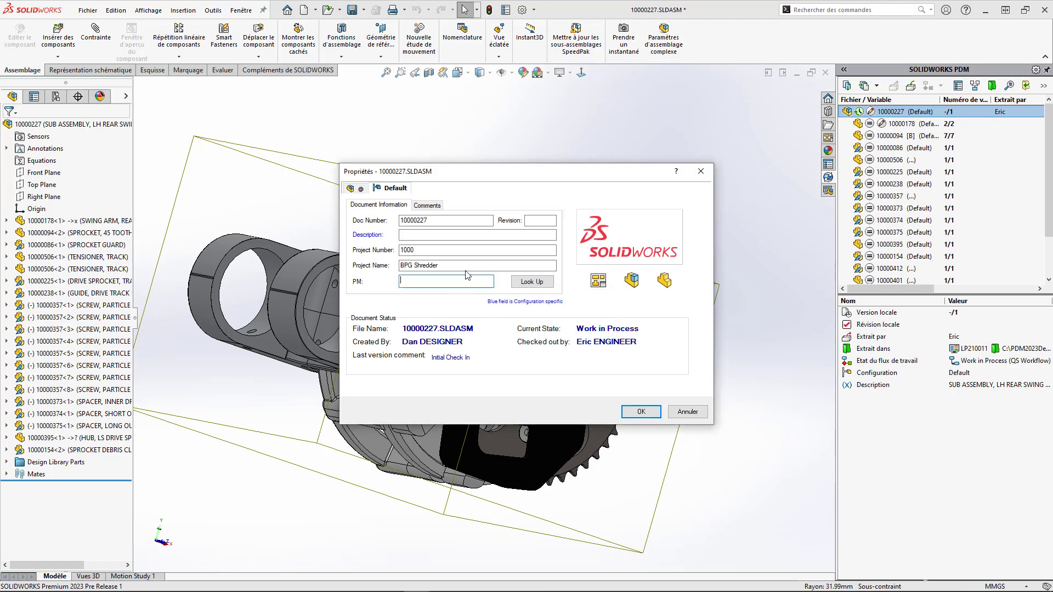
click(536, 287)
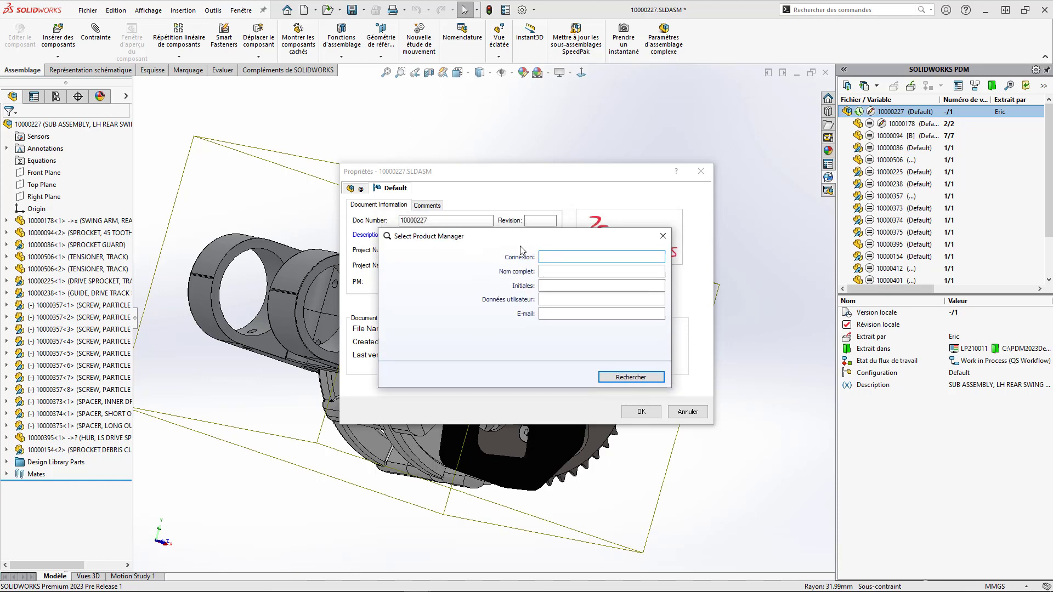
drag(551, 211, 517, 316)
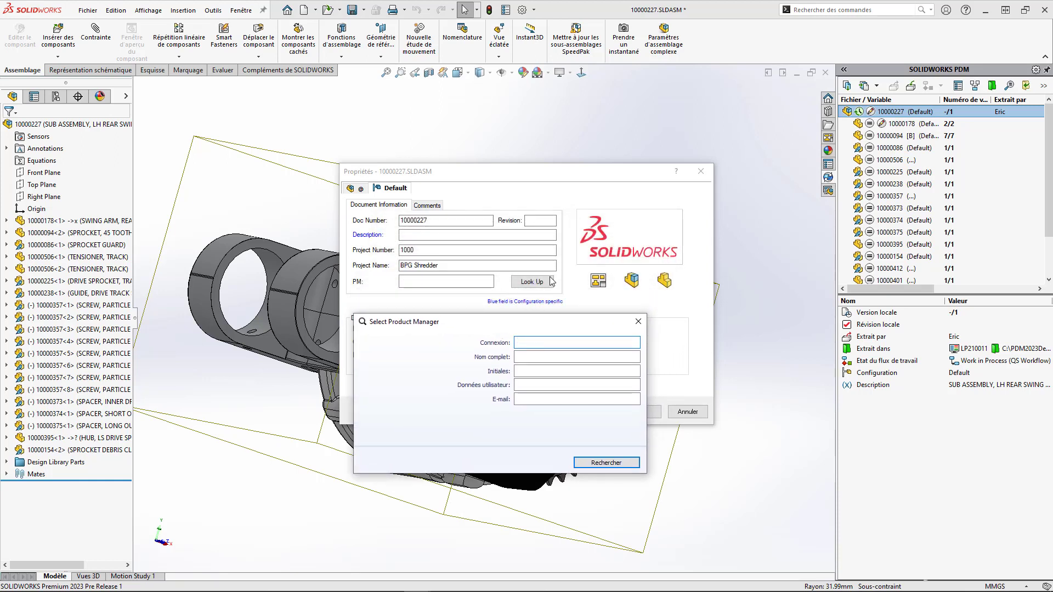
click(531, 354)
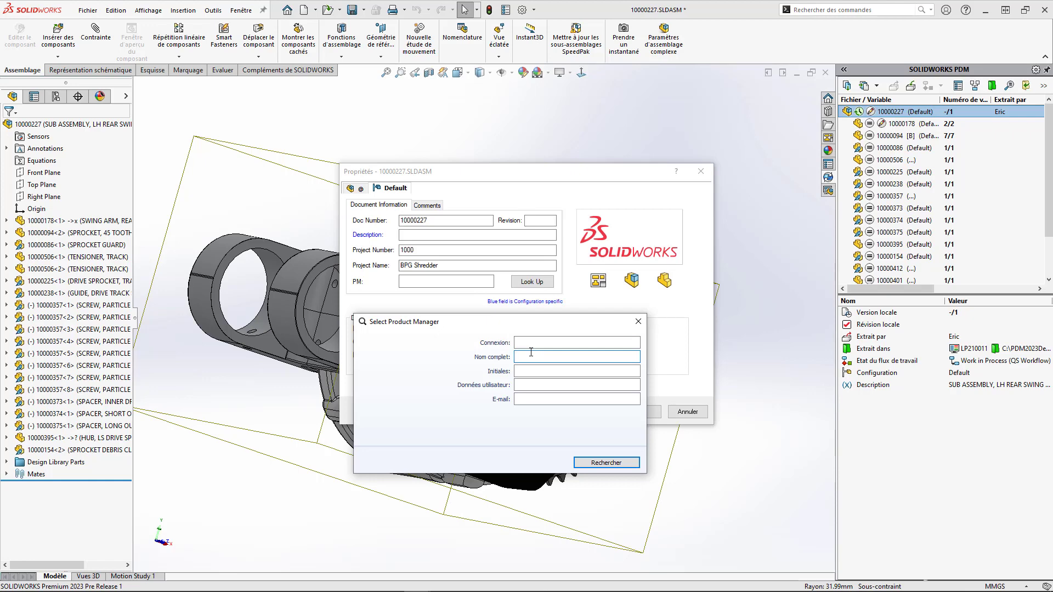
click(606, 462)
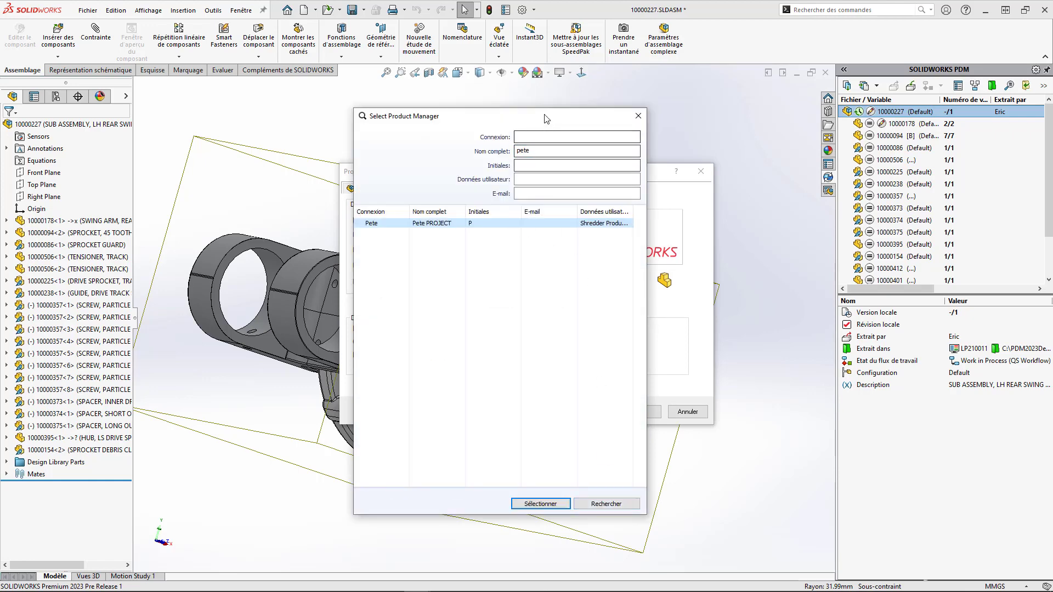
drag(540, 109, 727, 258)
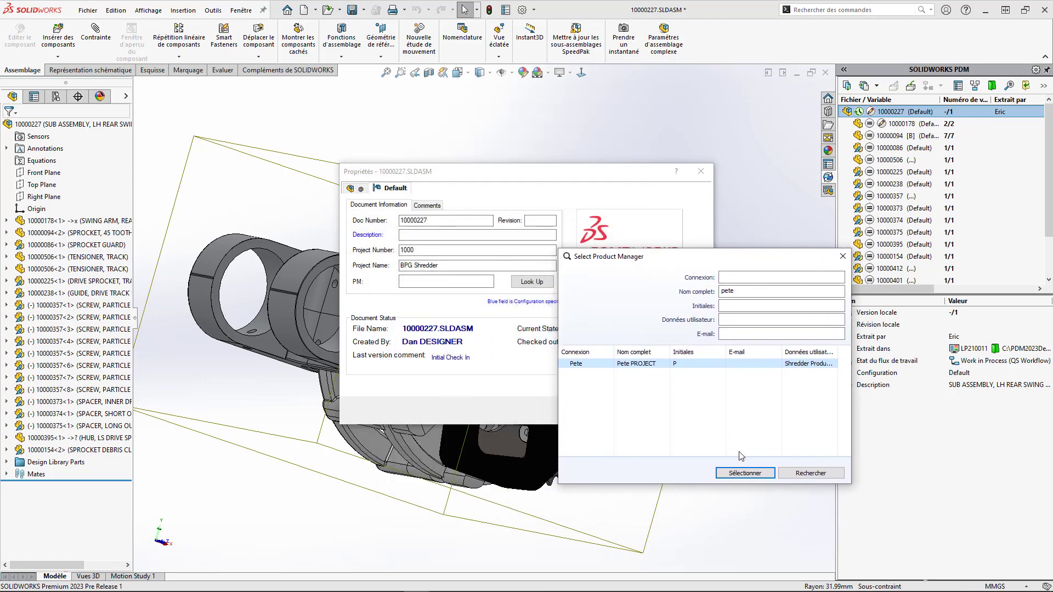
click(744, 473)
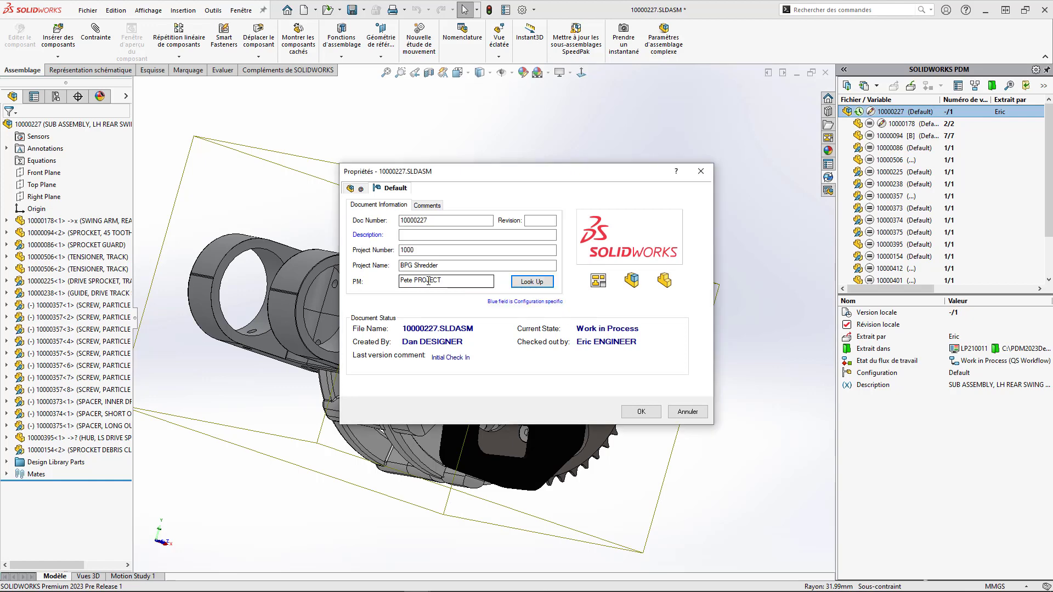
click(645, 416)
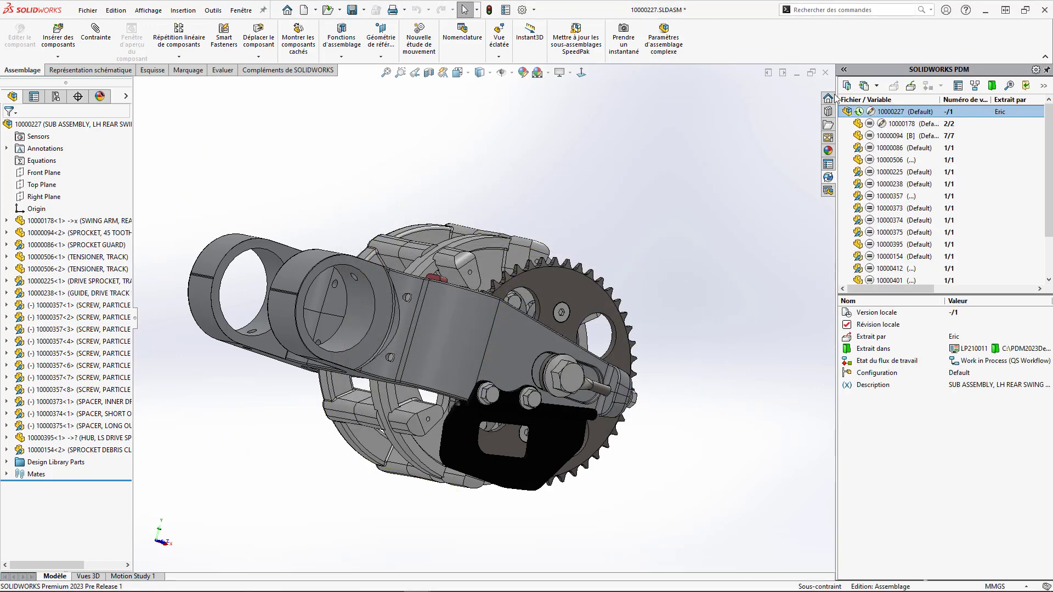
View the list of versions and comments available for sprocket 10000094 in the PDM tree
click(895, 136)
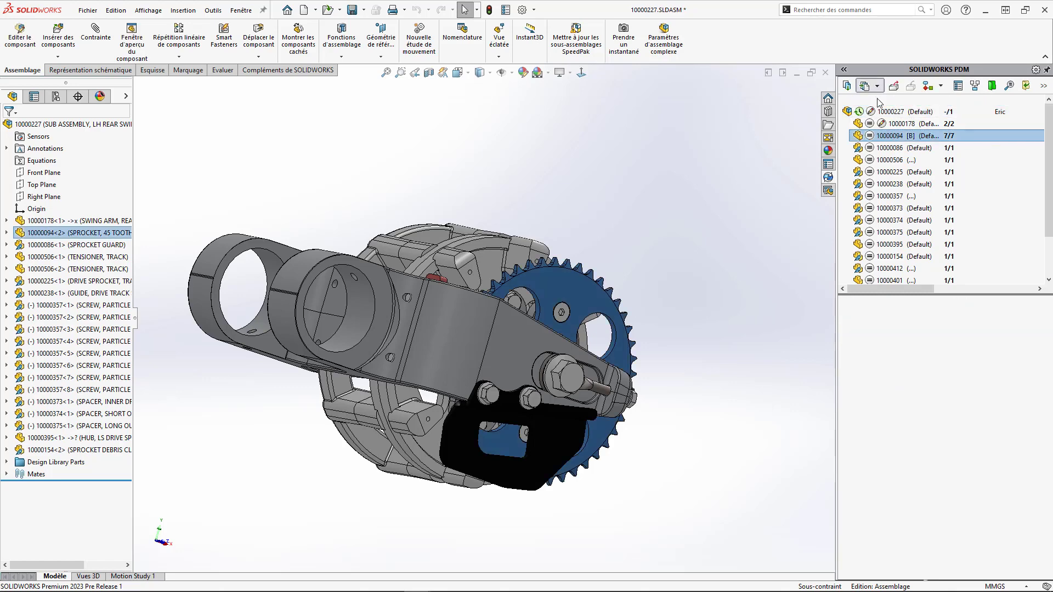
click(866, 86)
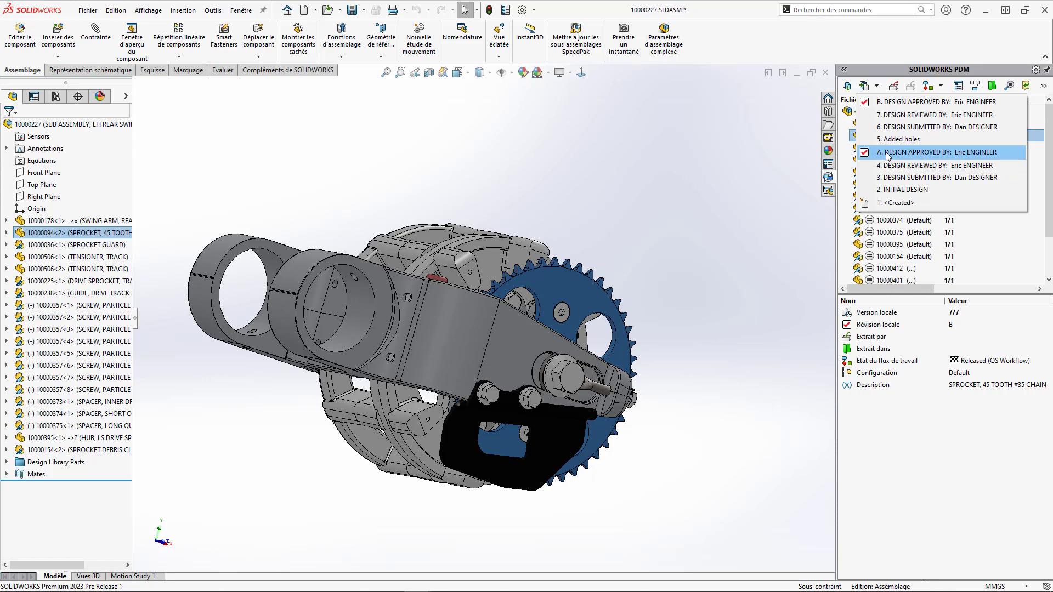
click(887, 70)
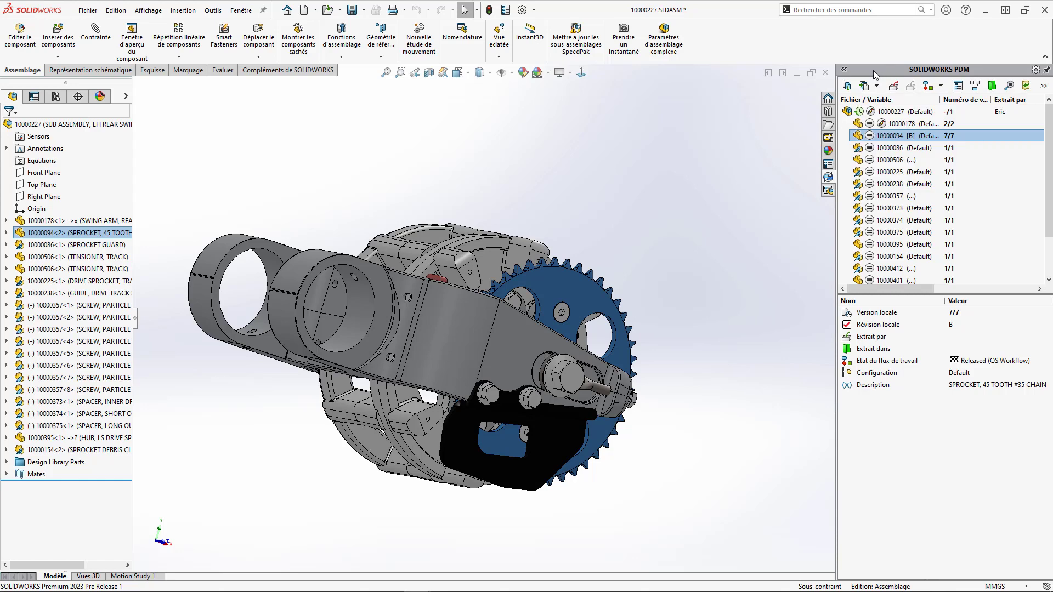
Get version 4, Revision A, of sprocket 10000094 from the vault
click(865, 86)
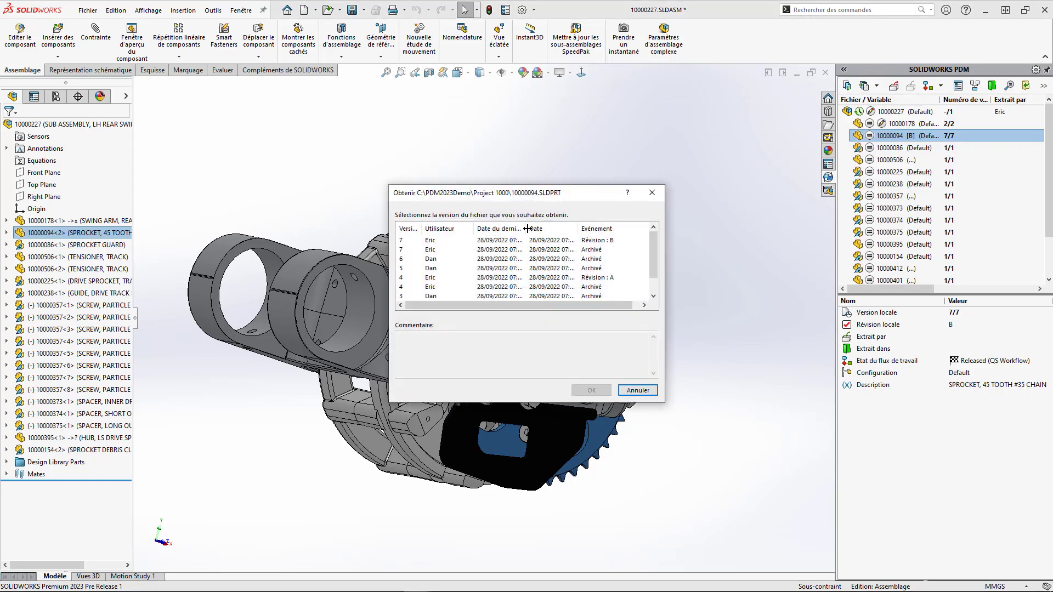
drag(525, 229, 543, 229)
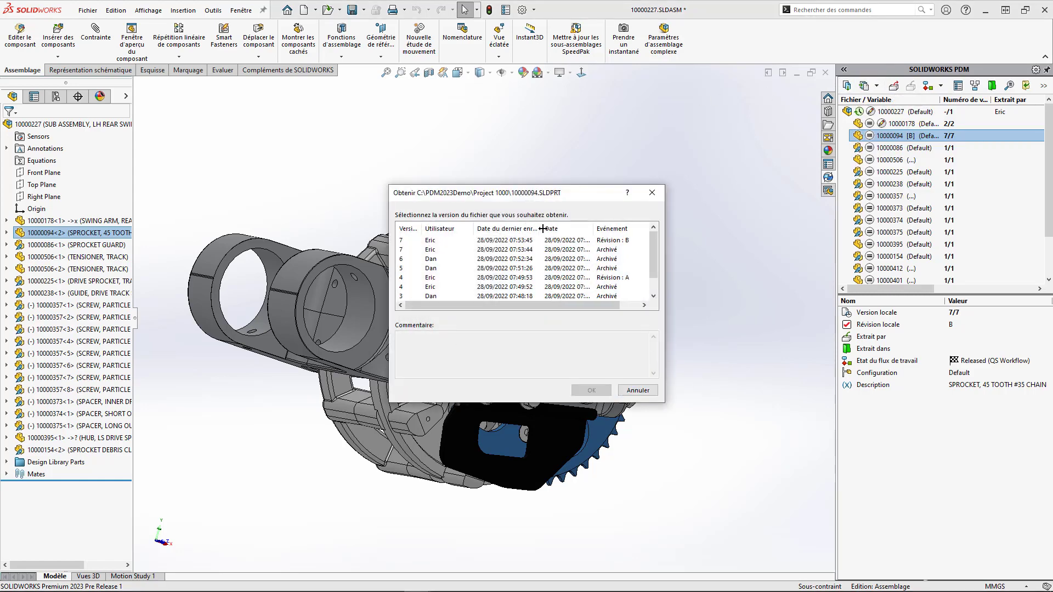
click(516, 240)
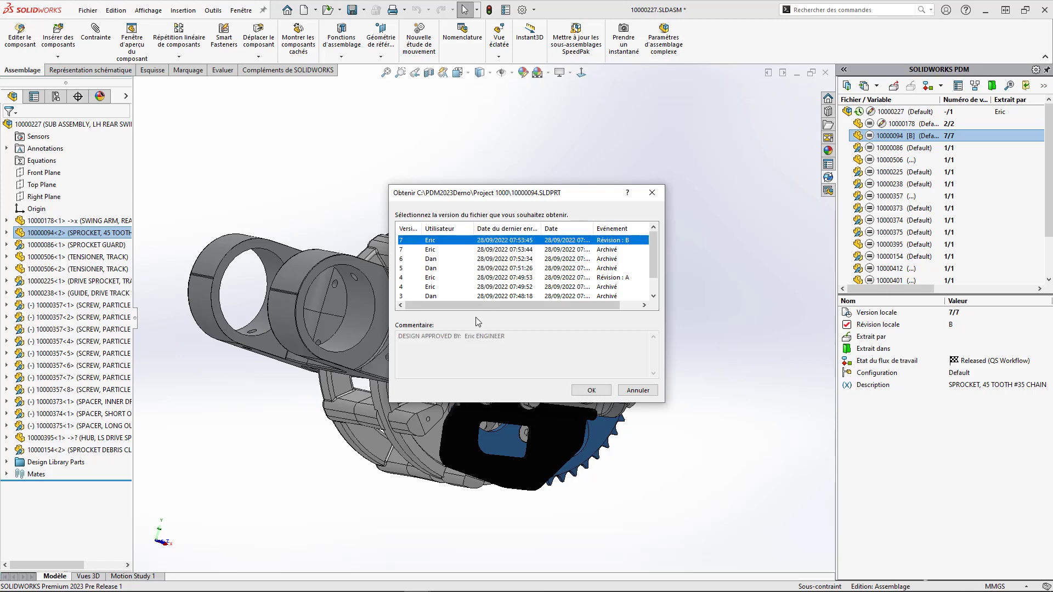
click(517, 278)
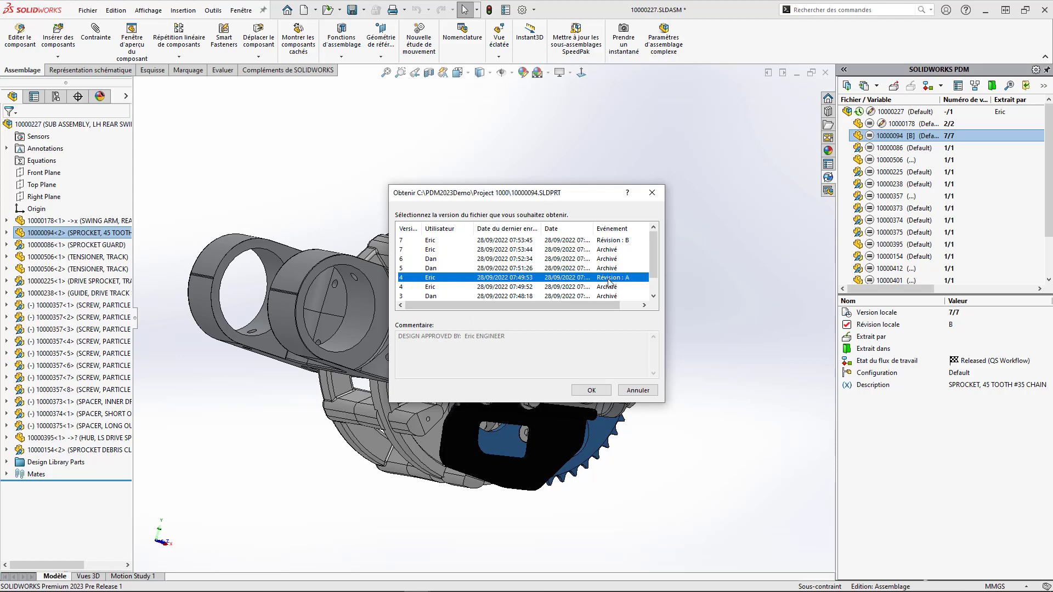
click(592, 391)
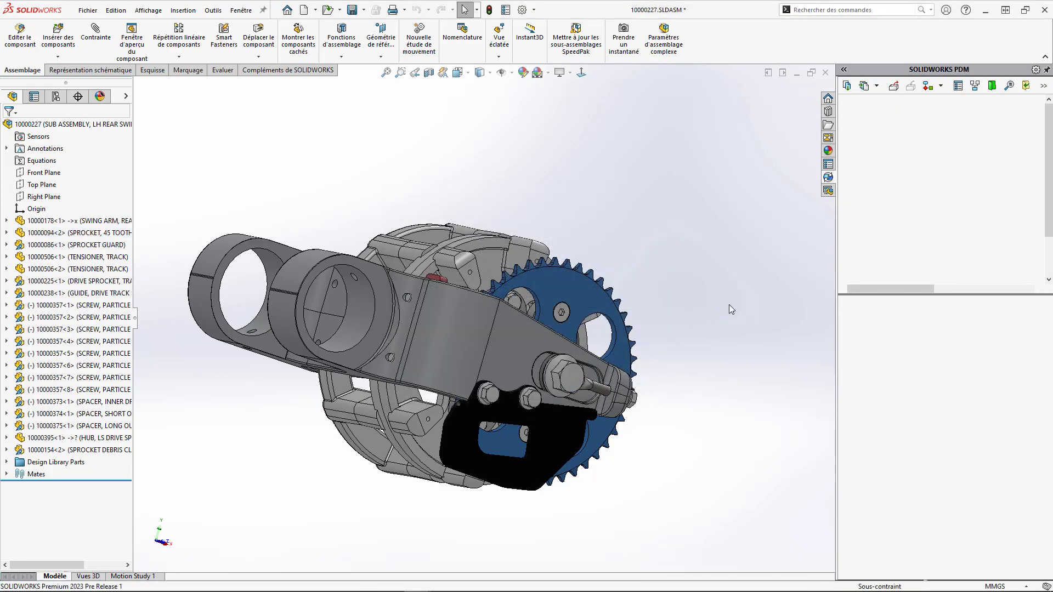
middle_drag(714, 269, 685, 261)
click(685, 261)
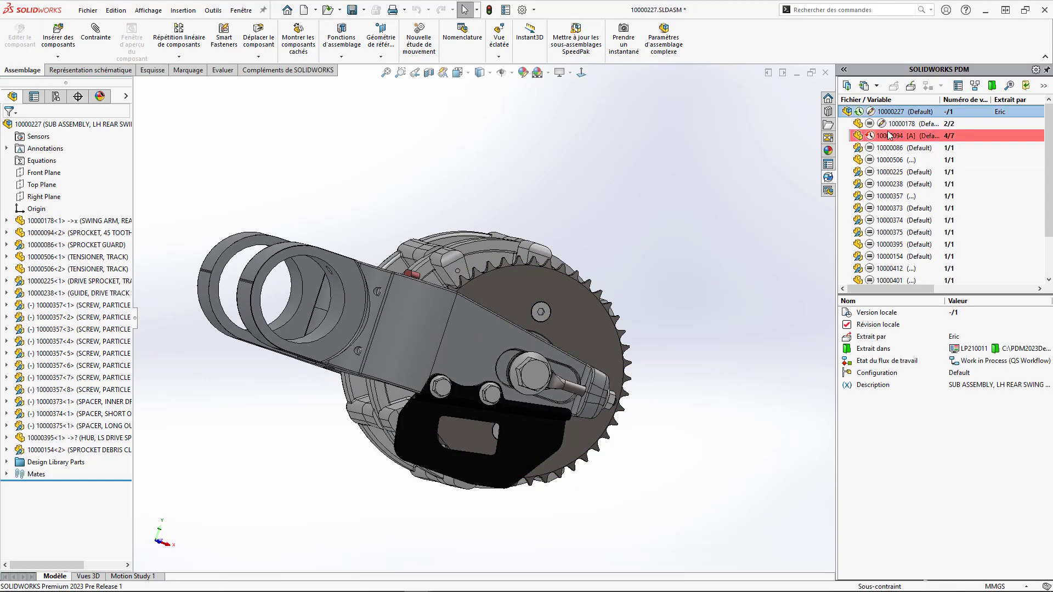
Get the latest version, 7/7 at revision B, of sprocket 10000094 back into the assembly
click(890, 135)
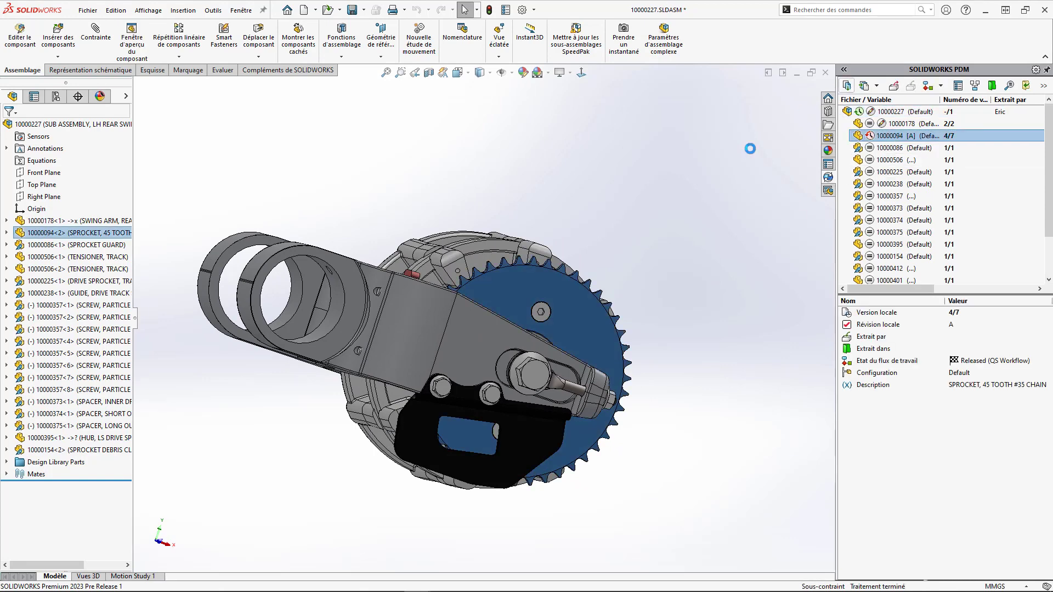
click(607, 186)
mouse_move(607, 186)
middle_down()
mouse_move(631, 212)
mouse_move(623, 196)
middle_up()
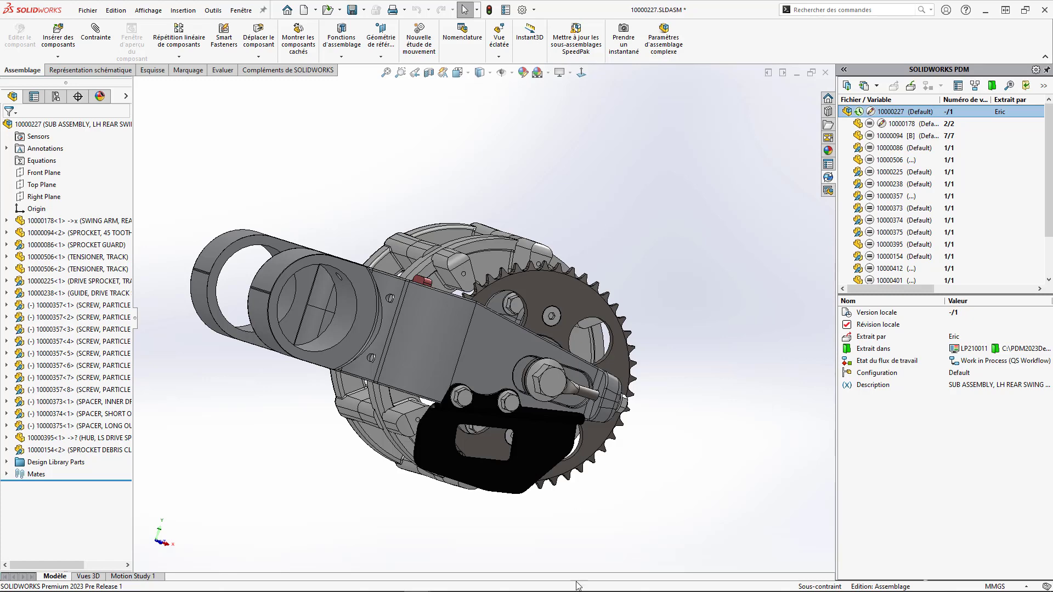
Switch to the SOLIDWORKS PDM mailbox, read the "Files waiting to go to Pending Approval" notification and close the mailbox
click(524, 582)
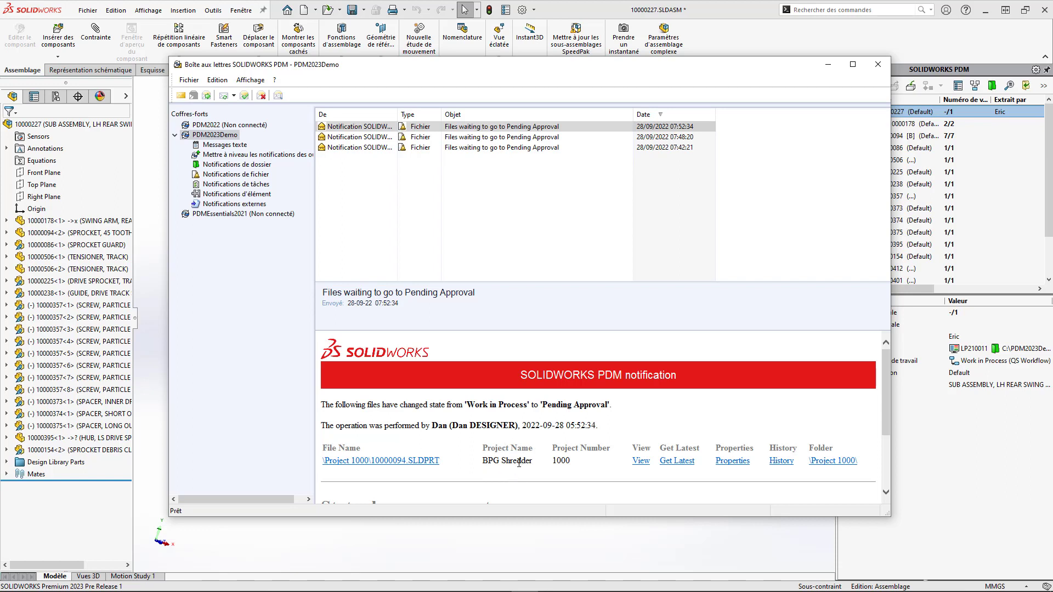
scroll(524, 463, down, 1)
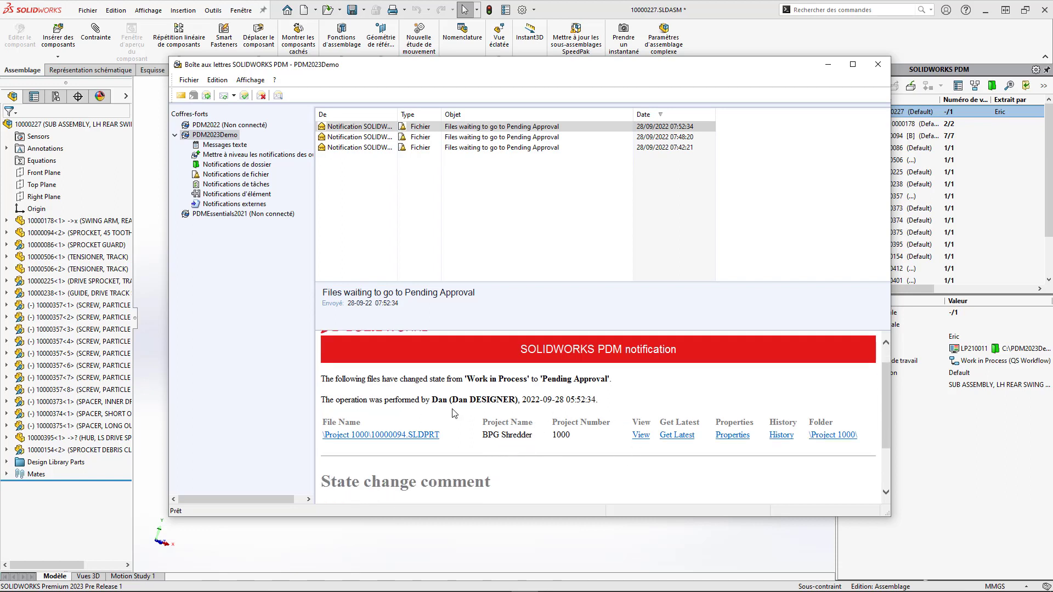
scroll(459, 424, up, 1)
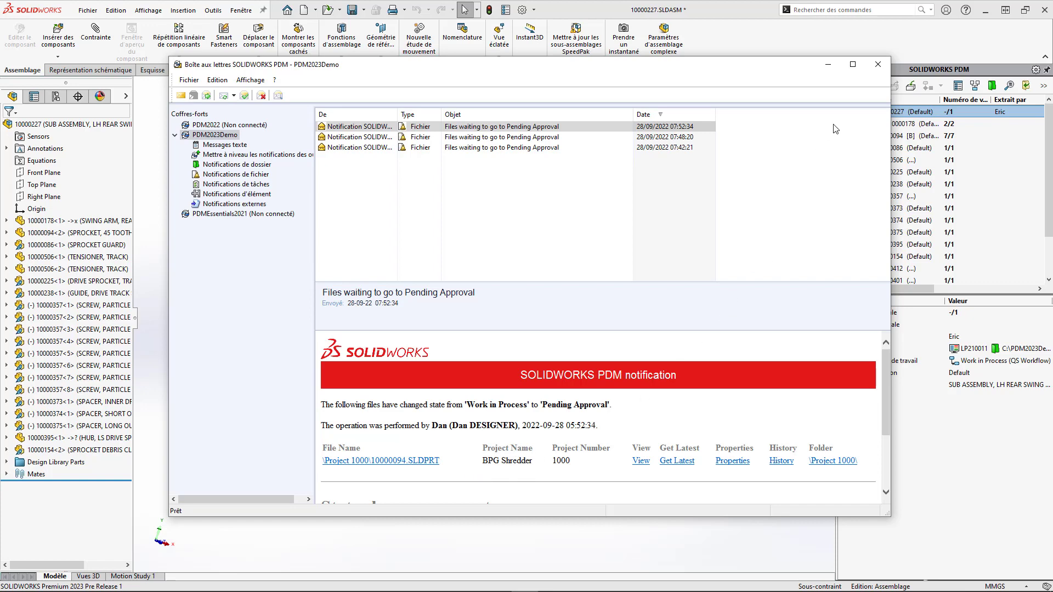
click(878, 65)
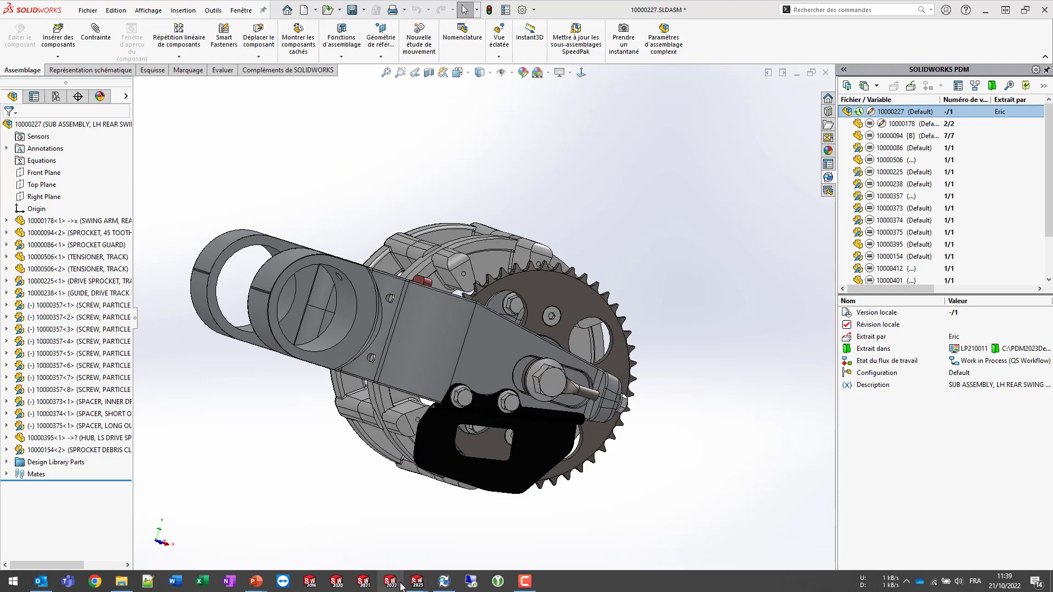
Switch to the vault's 10000178 folder in File Explorer and run the Create STEP 242 task on 10000178.SLDPRT
click(121, 581)
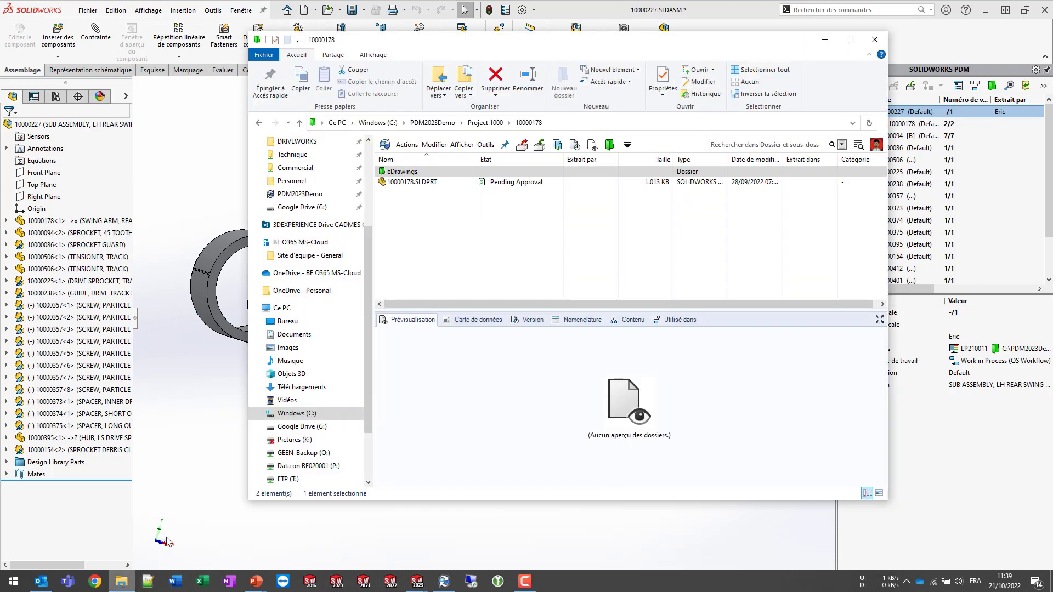
click(481, 222)
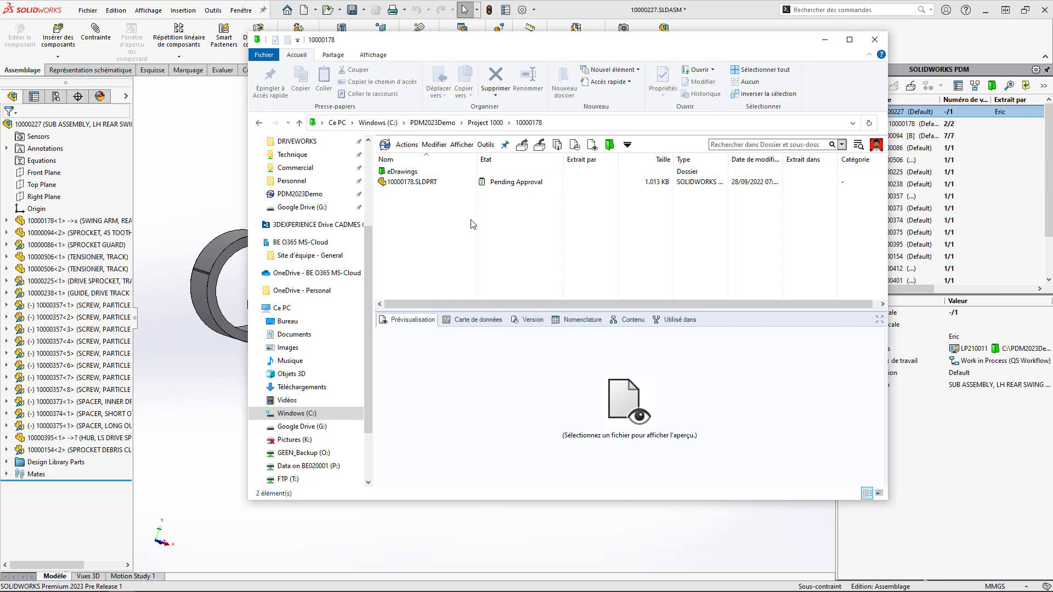
click(423, 185)
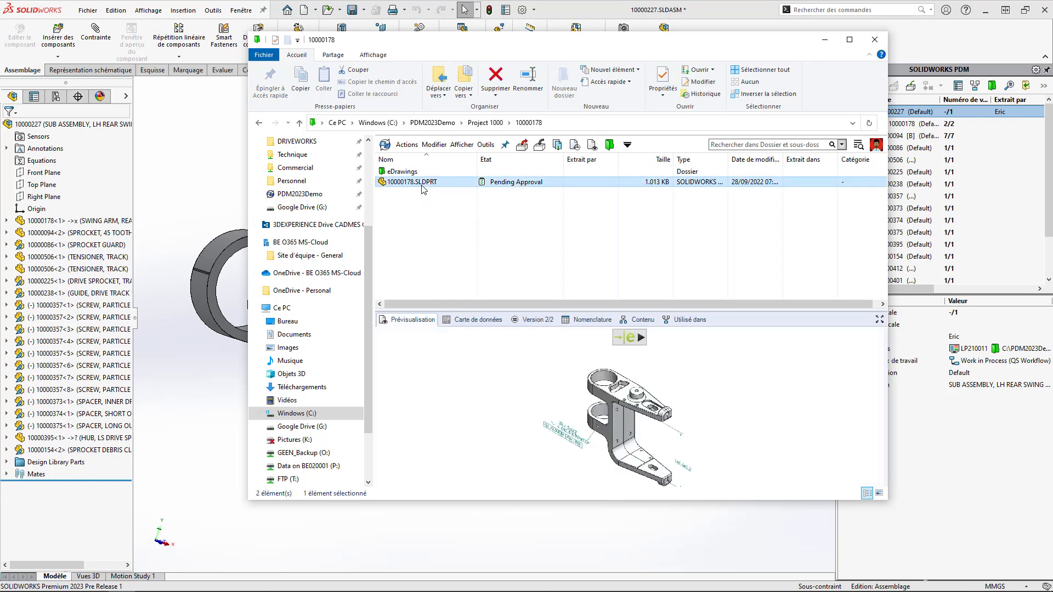
right_click(423, 189)
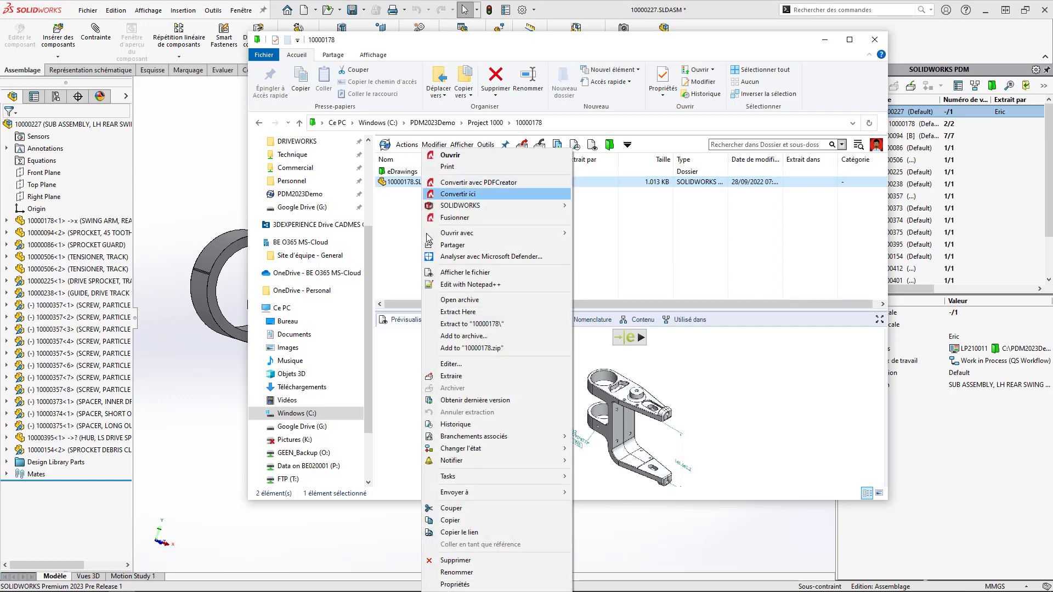
mouse_move(476, 482)
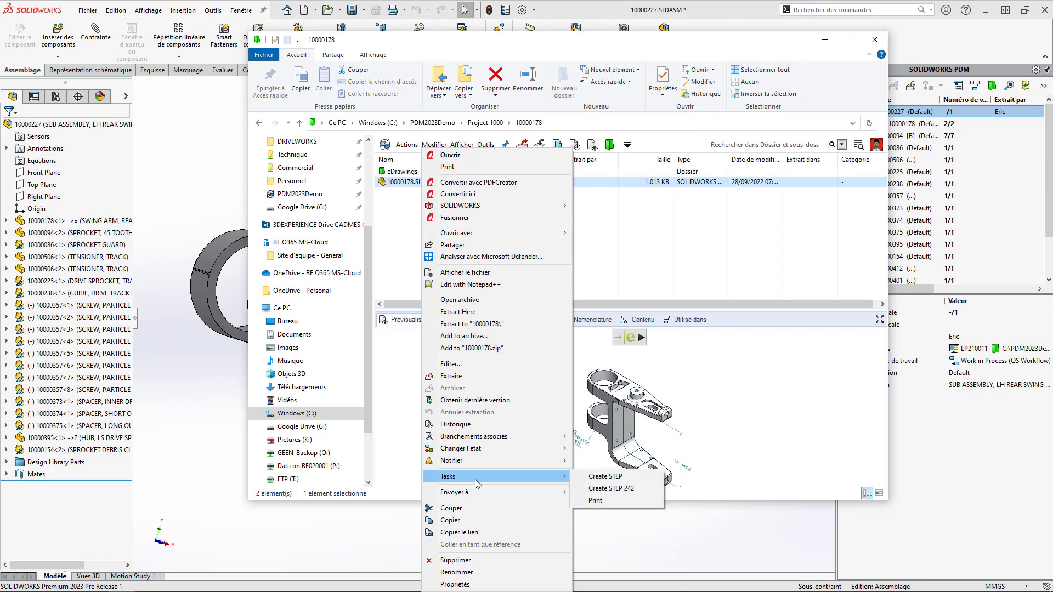
click(607, 489)
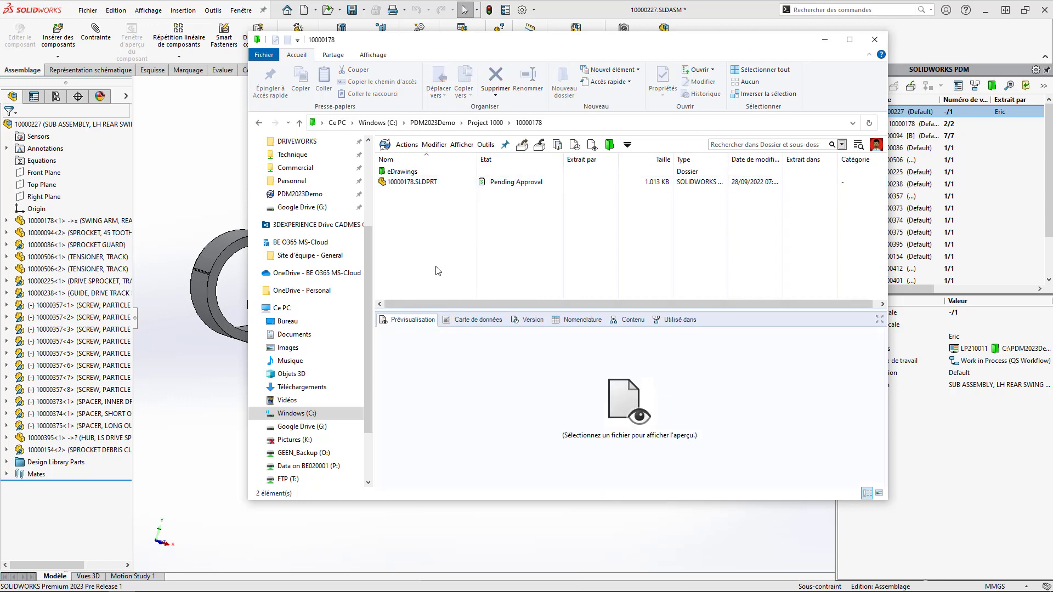
Preview 10000178.SLDPRT in the full eDrawings viewer, step through its animated views and restore the preview's size
click(423, 184)
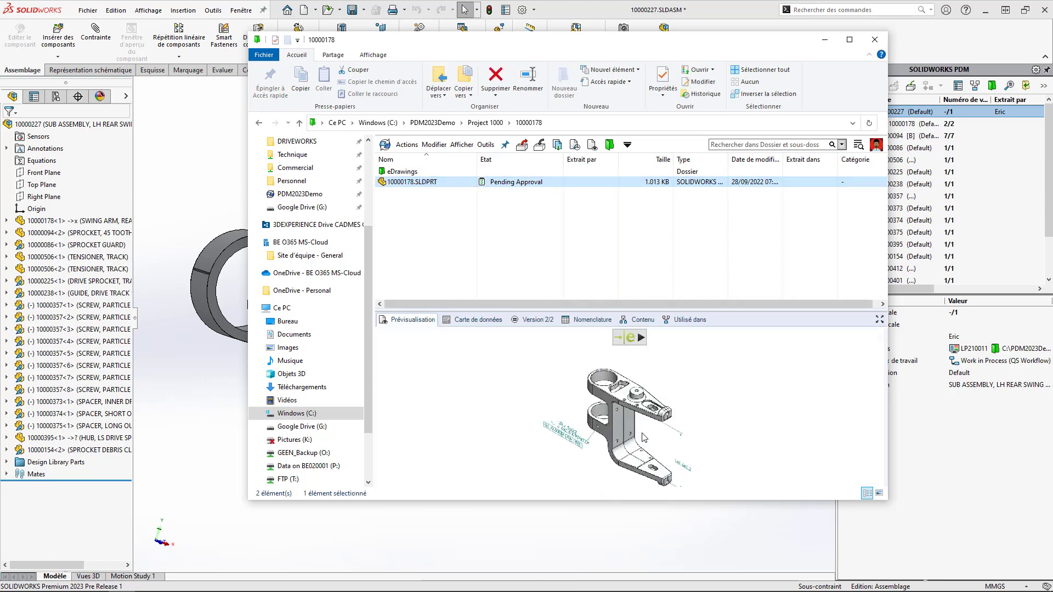
click(640, 338)
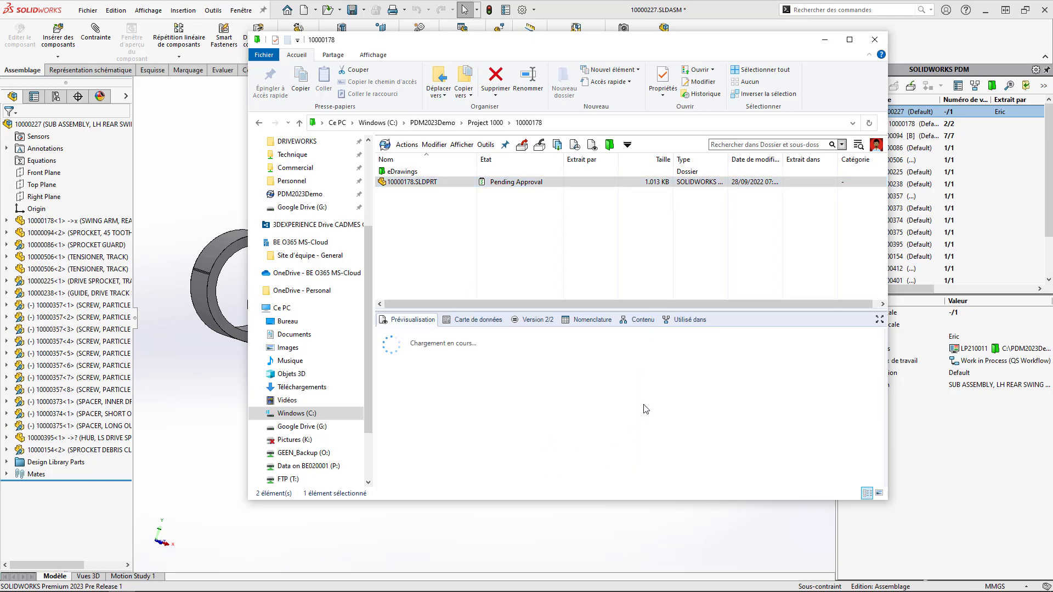
click(879, 320)
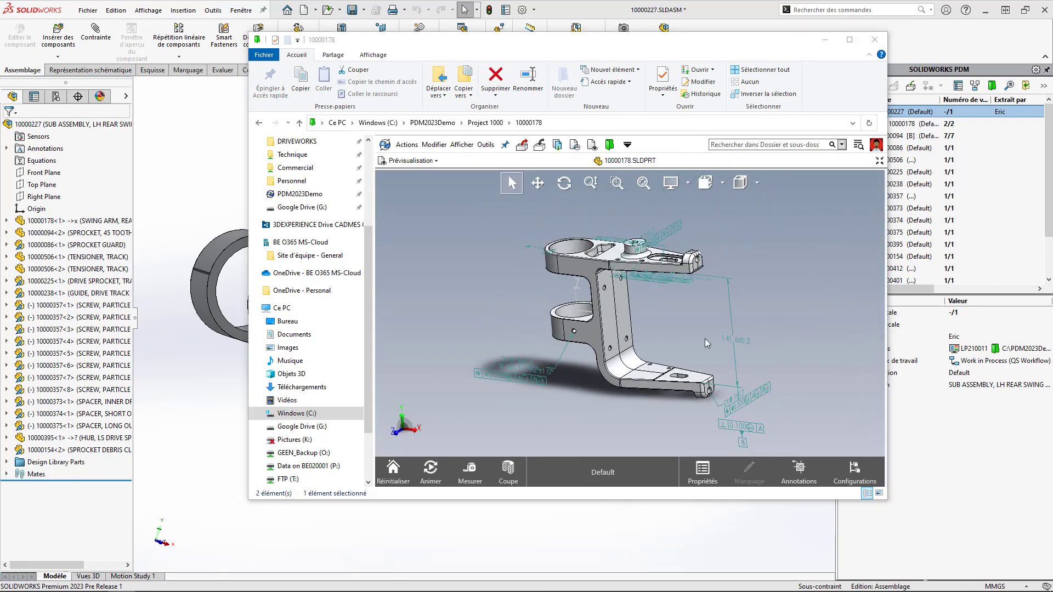
click(435, 472)
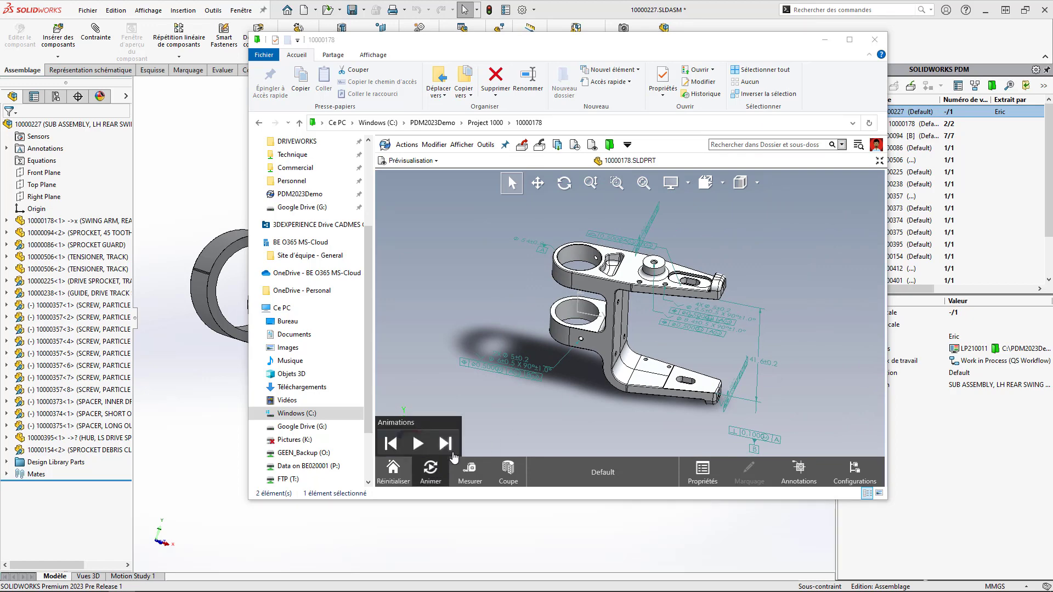
click(445, 445)
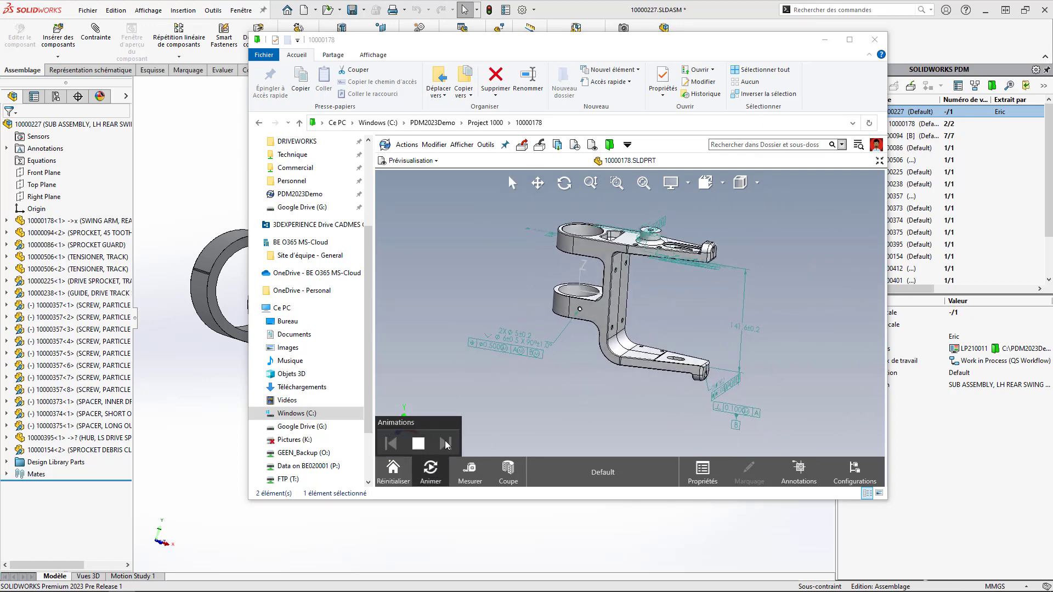
click(445, 445)
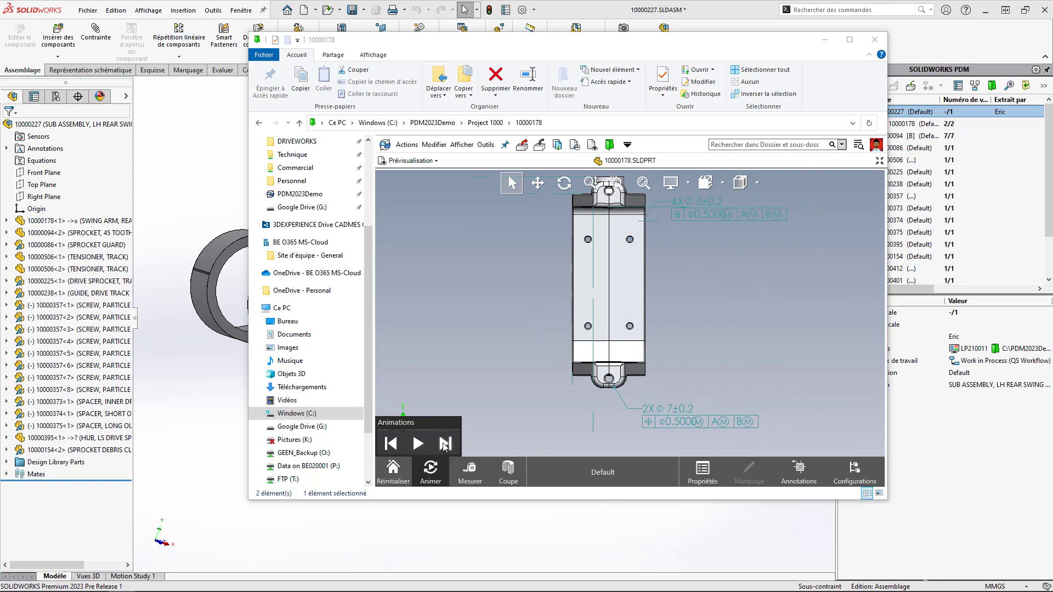
click(879, 162)
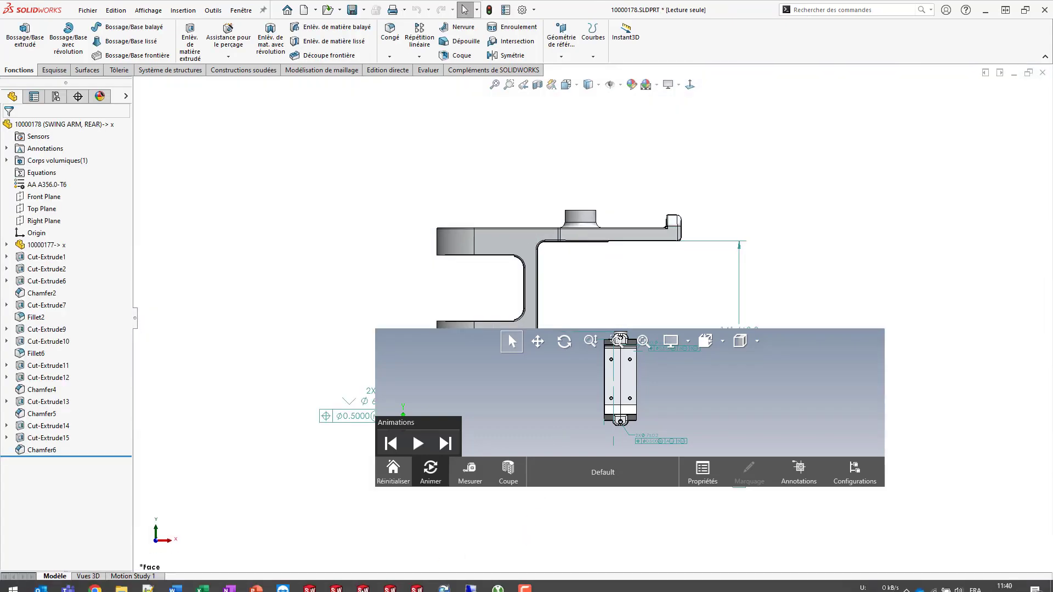
Return to the vault window, open the eDrawings subfolder and preview 10000178.eprt
click(122, 581)
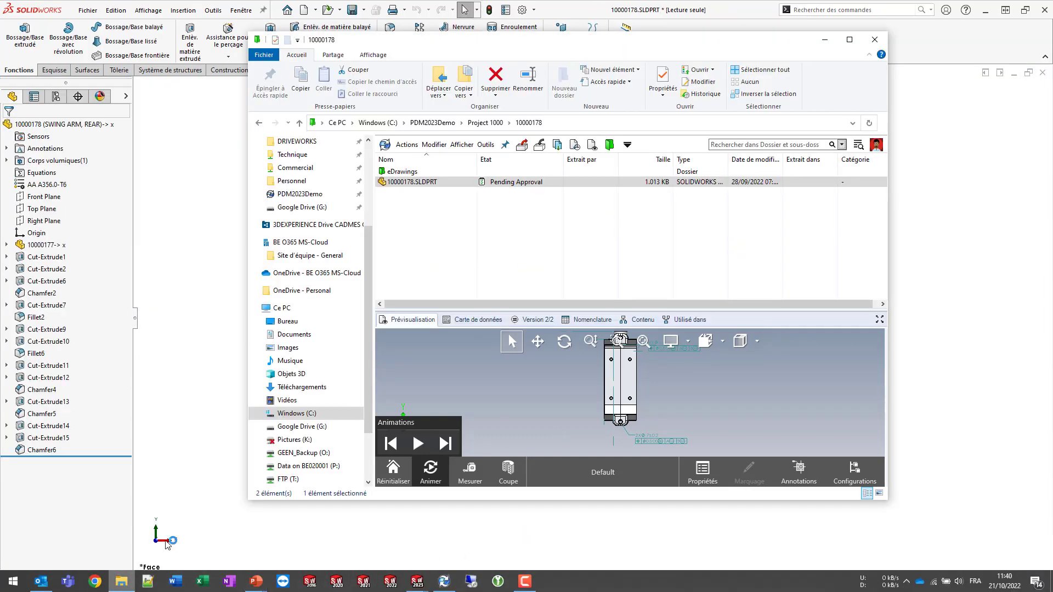
click(504, 243)
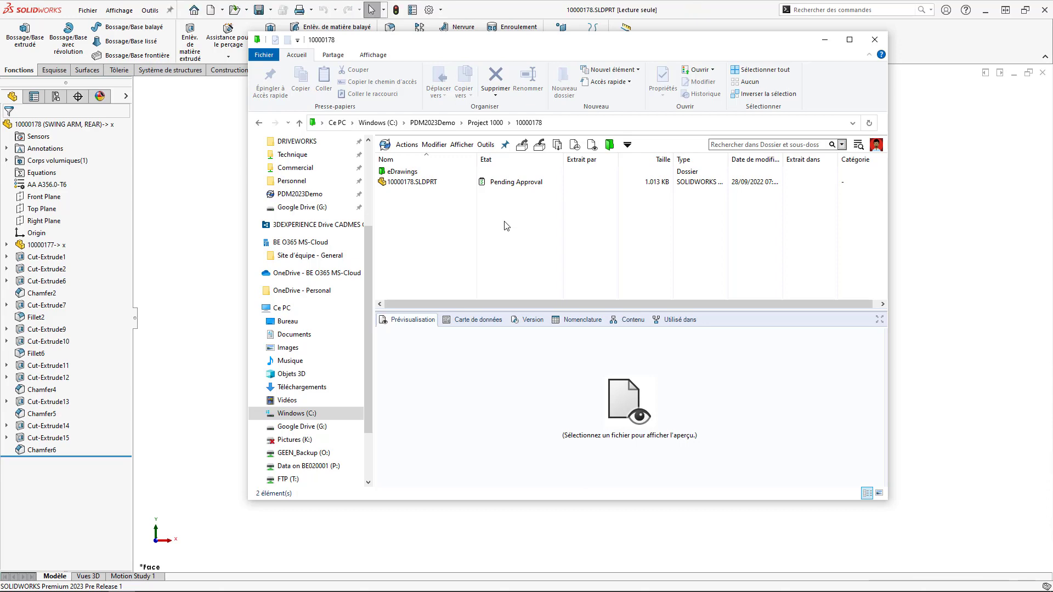
click(422, 176)
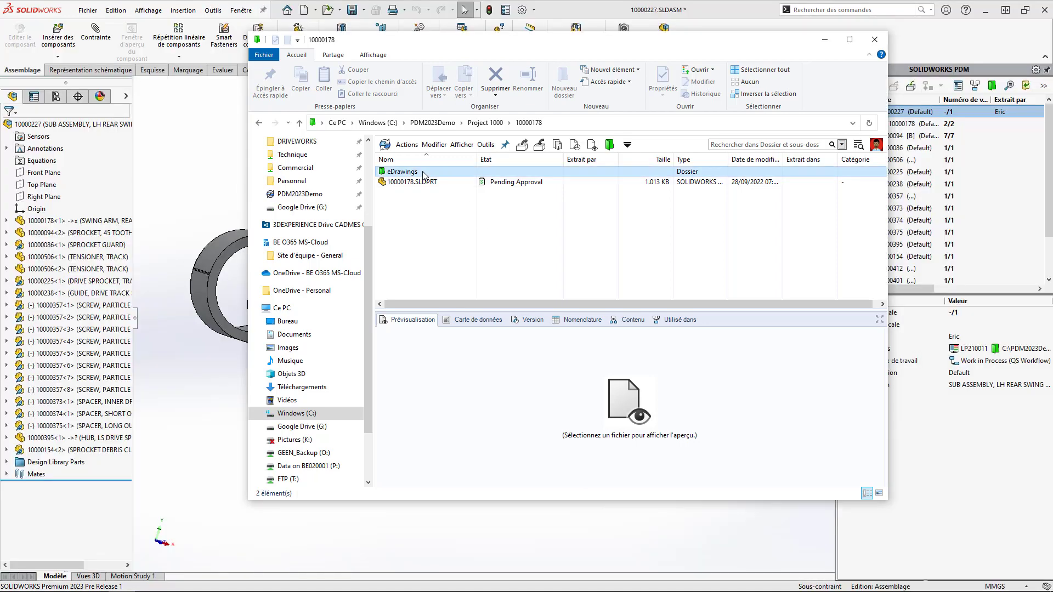
double_click(423, 173)
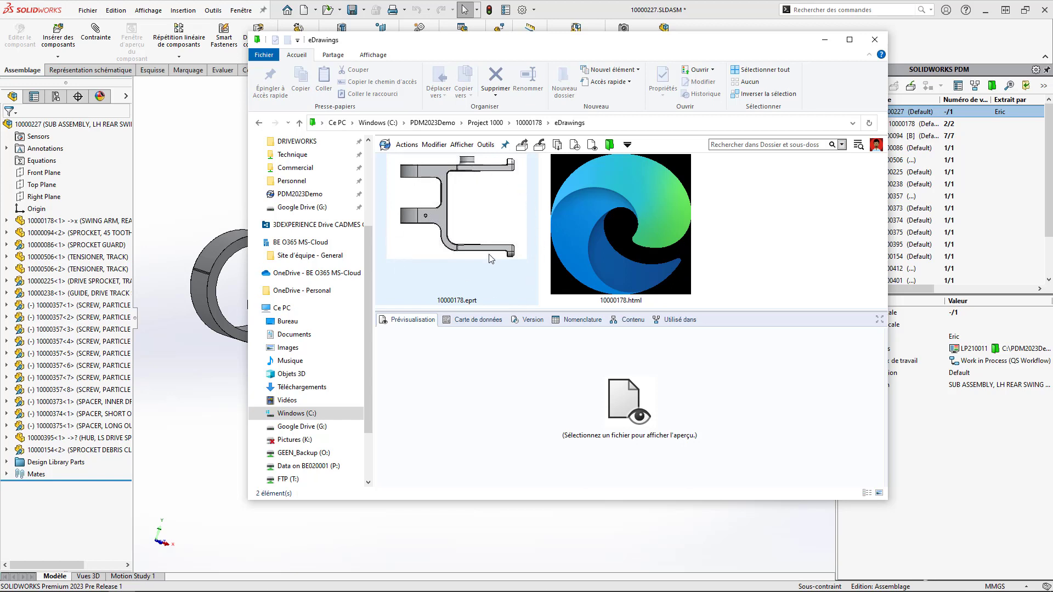
click(486, 239)
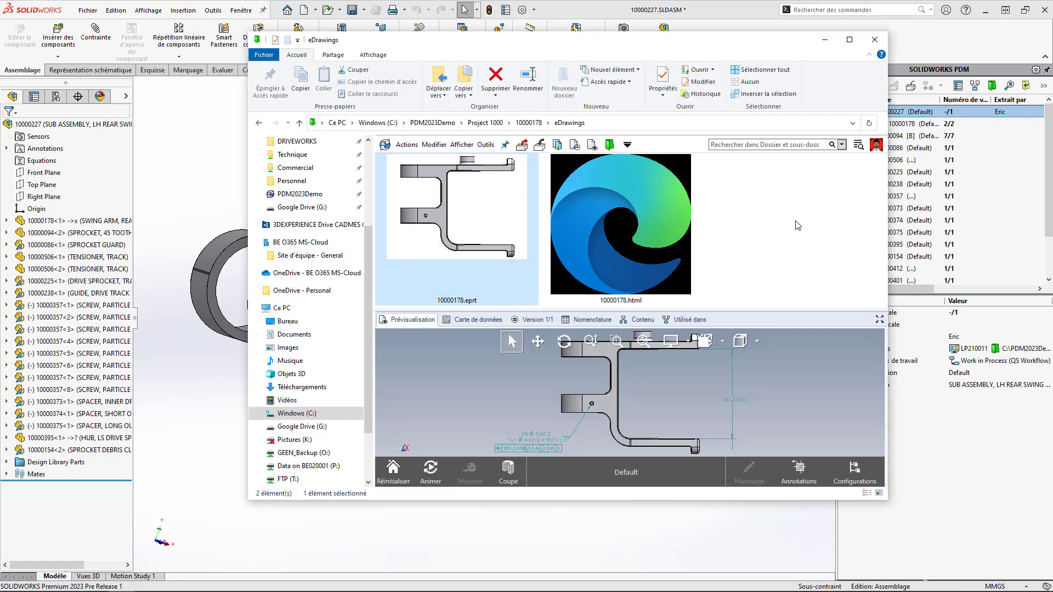
Preview 10000178.html in a slightly taller window, rotate its model and clear the file selection
click(657, 185)
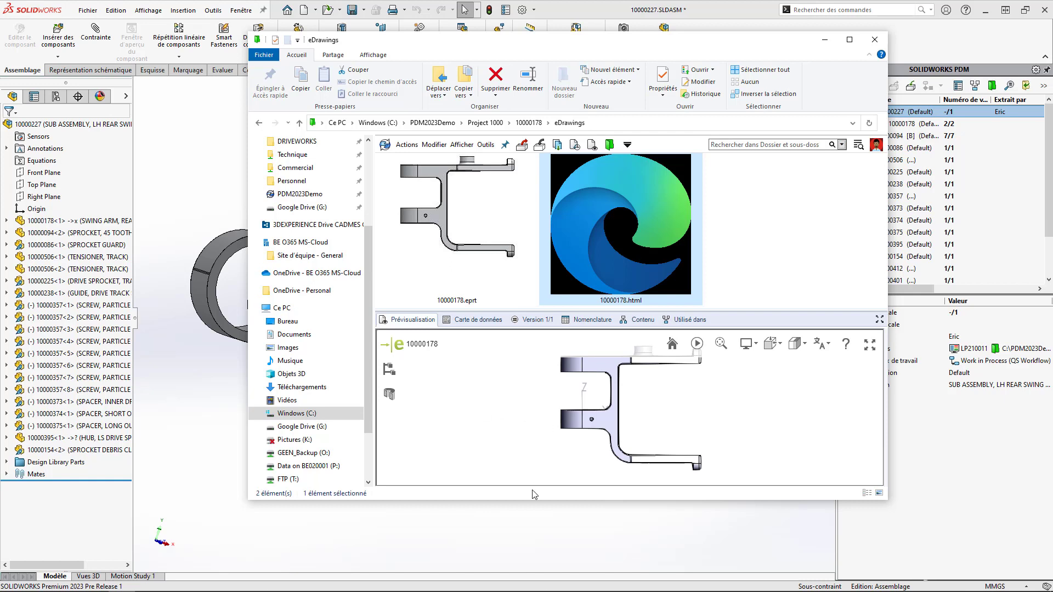
drag(533, 500, 532, 519)
middle_drag(656, 461, 702, 423)
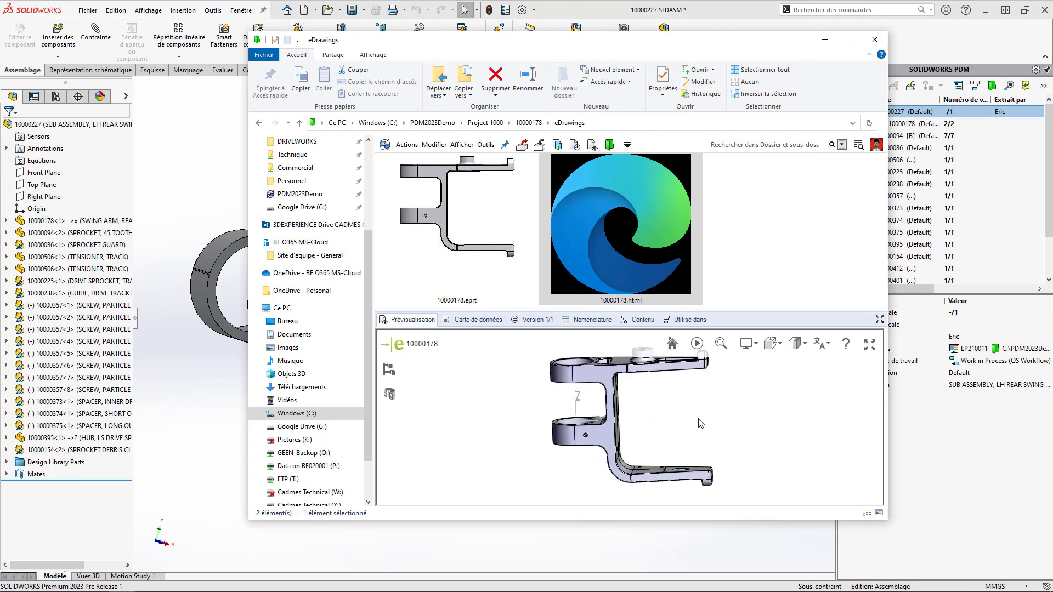
click(791, 245)
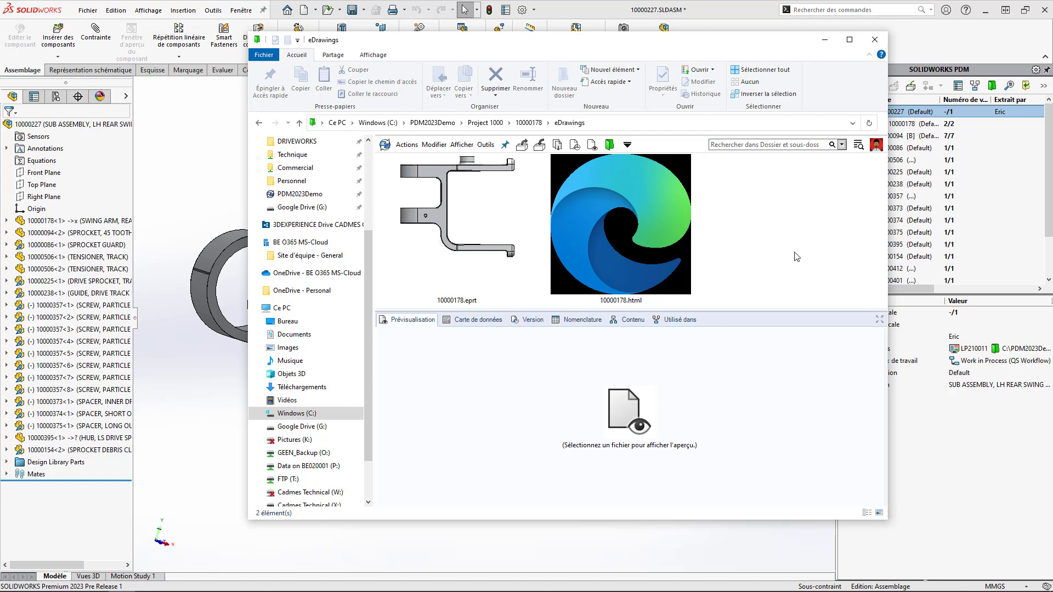
Go back to the 10000178 folder, preview the 10000178_242.STP file and rotate its model
click(528, 123)
click(401, 192)
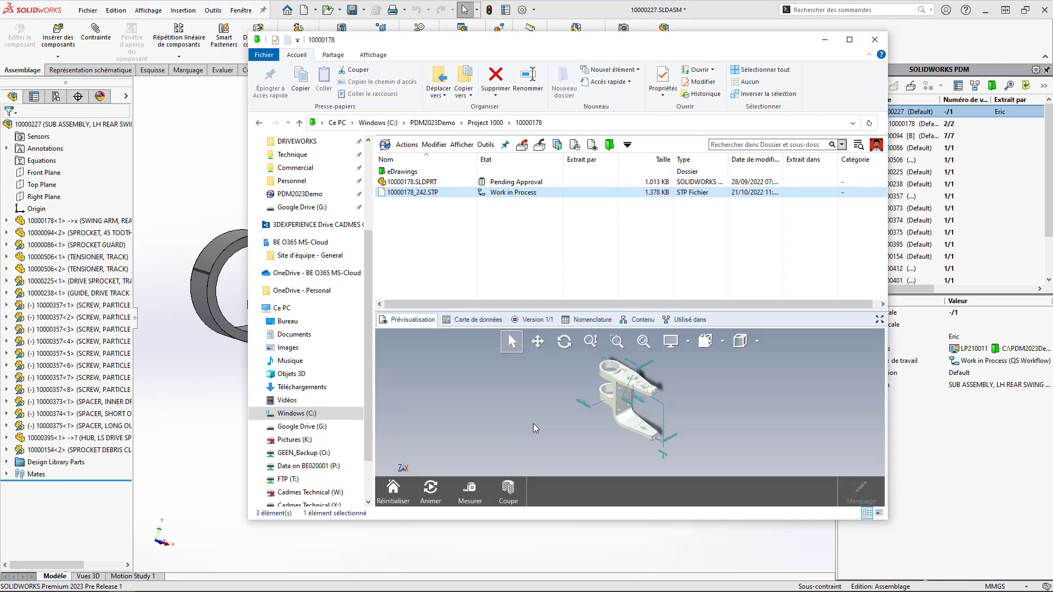
middle_drag(590, 398, 597, 431)
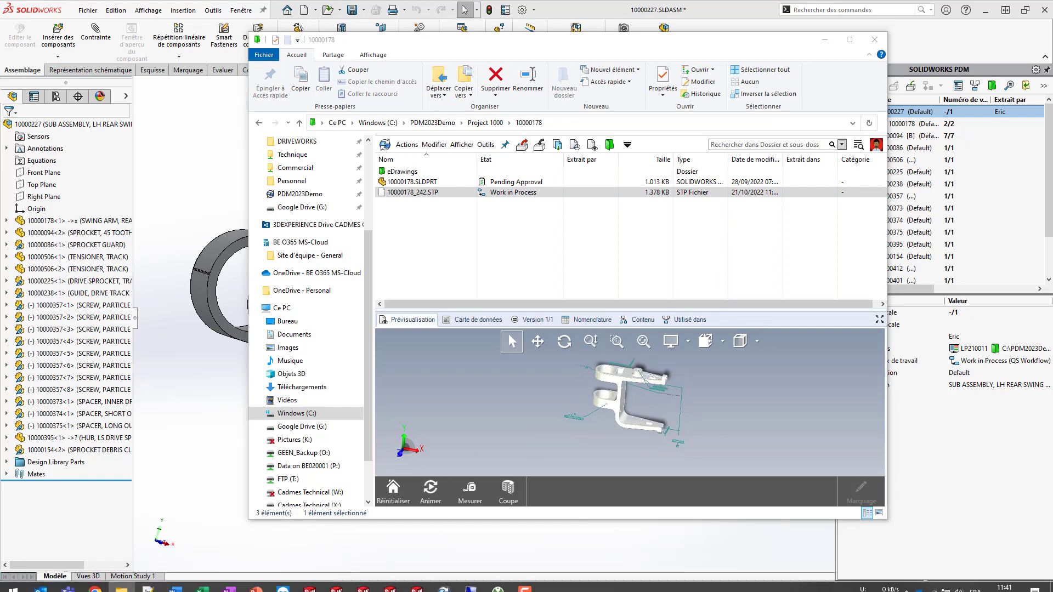
Switch to SOLIDWORKS PDM Administration and open the execution method settings of the STEP 242 task
click(436, 581)
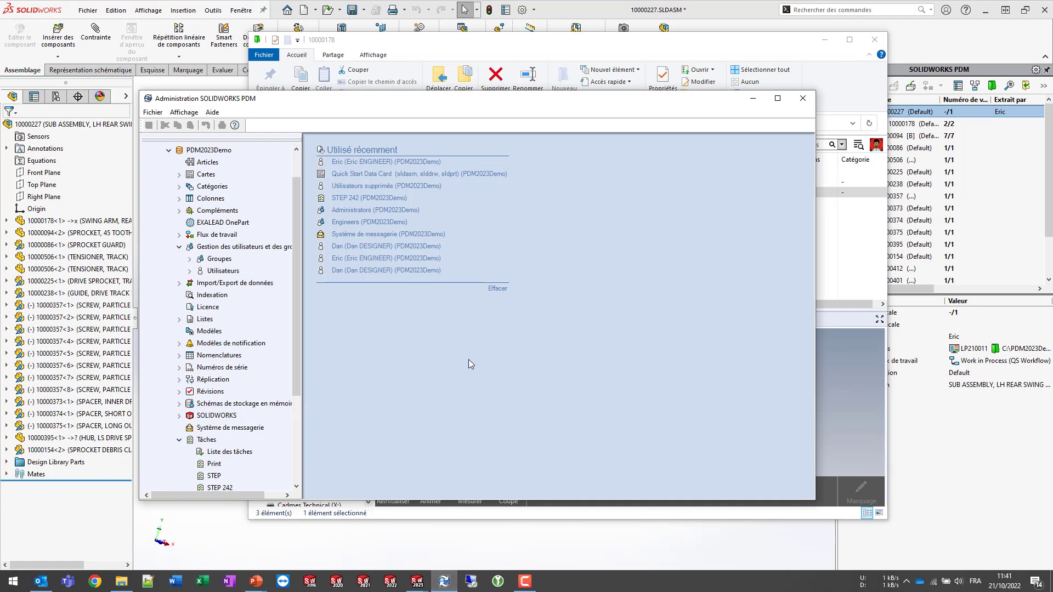
scroll(219, 336, down, 3)
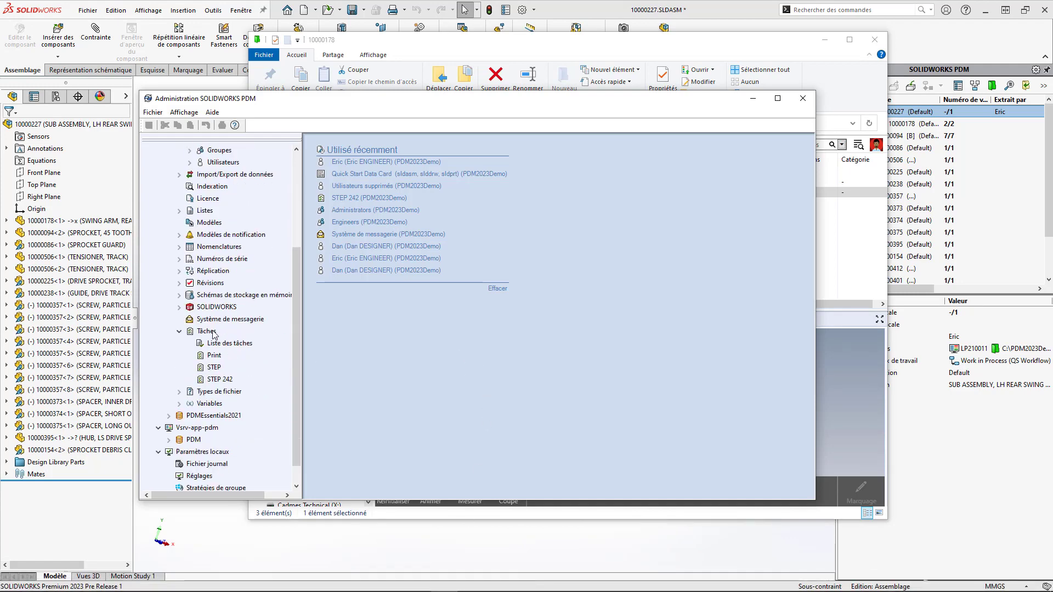
click(220, 382)
double_click(219, 380)
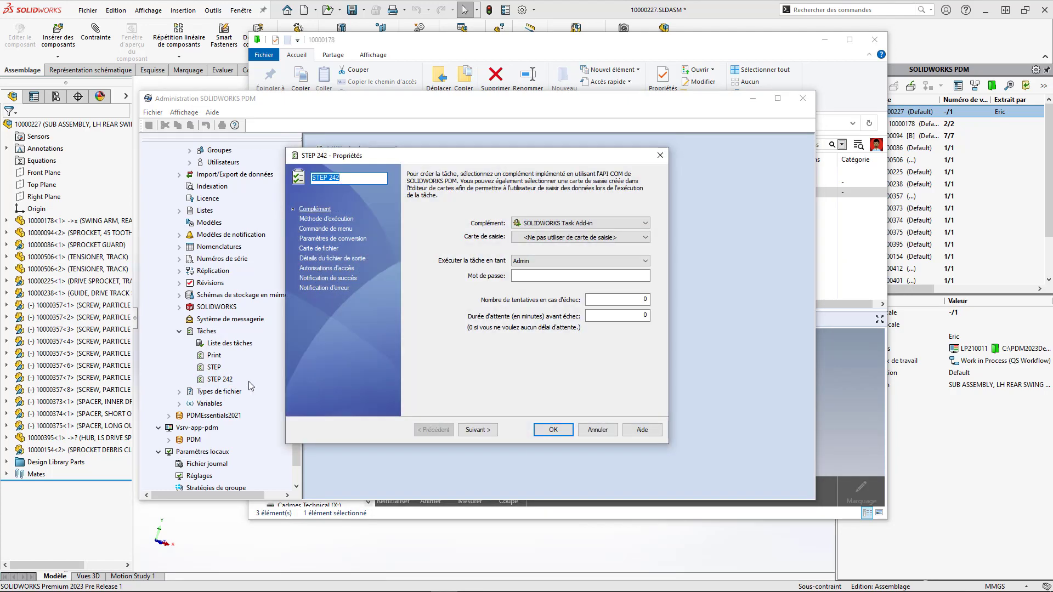
click(336, 220)
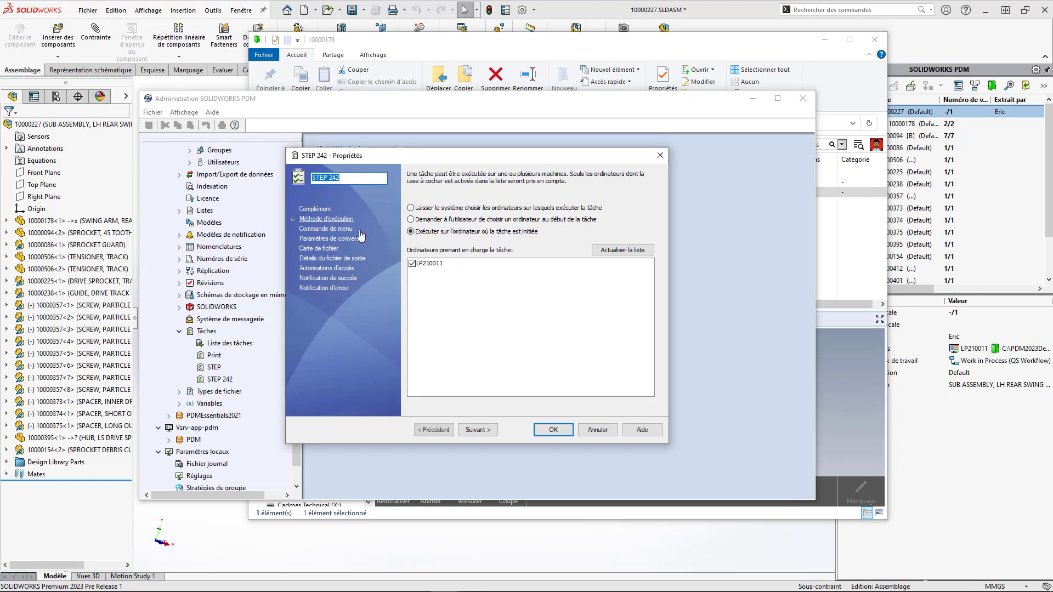
View the removal options for the computer supporting the STEP 242 task, dismiss them and cancel the task properties
click(438, 265)
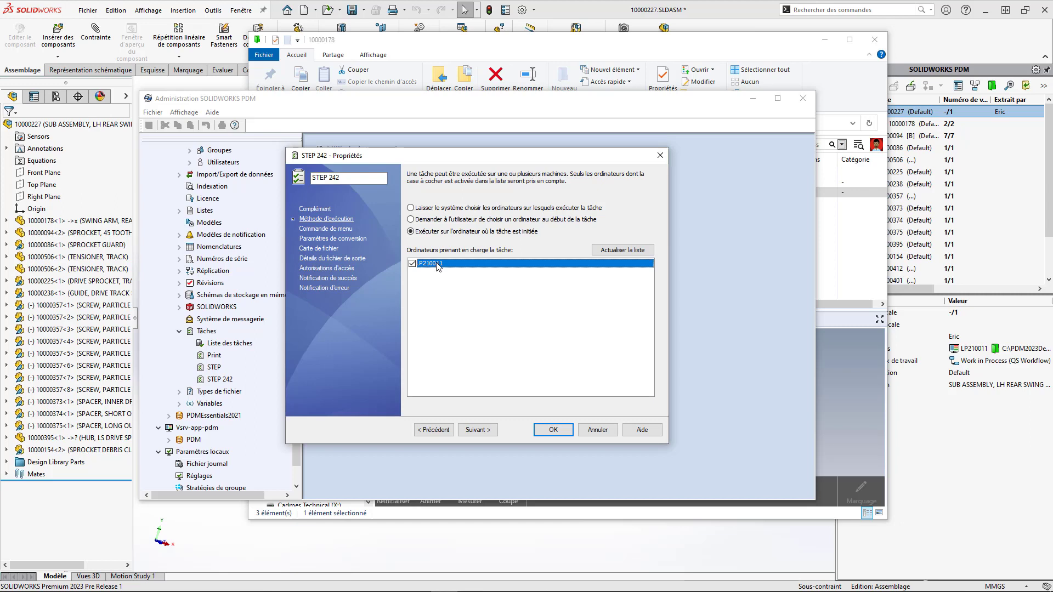
right_click(438, 266)
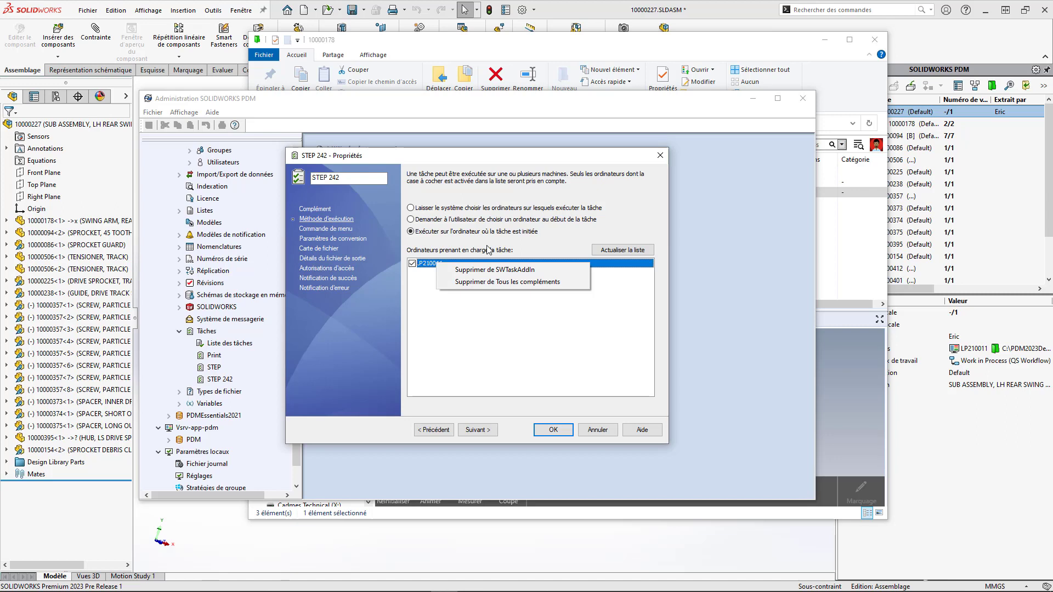
click(572, 378)
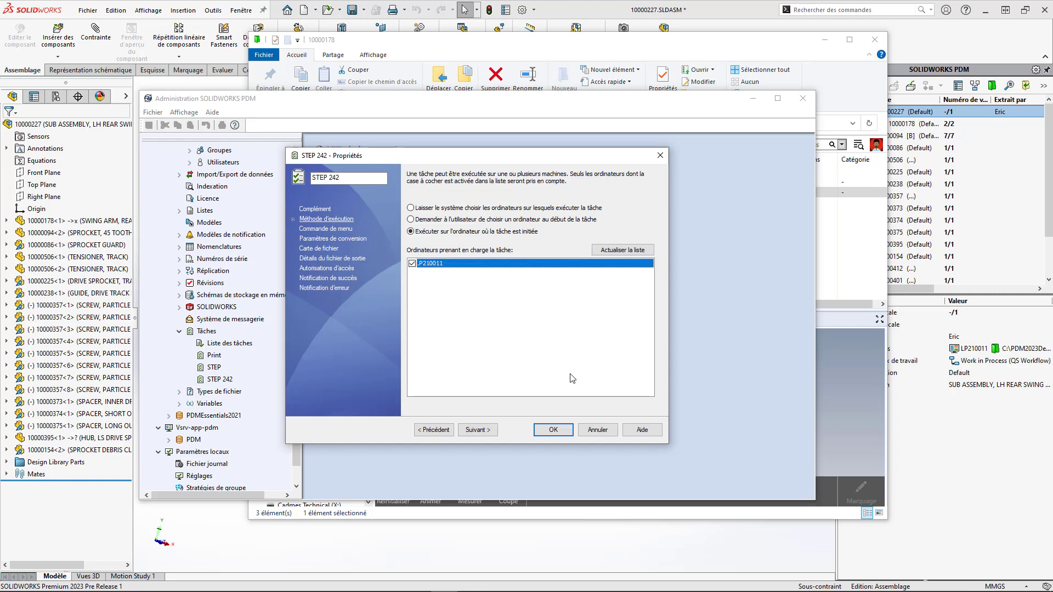
click(600, 430)
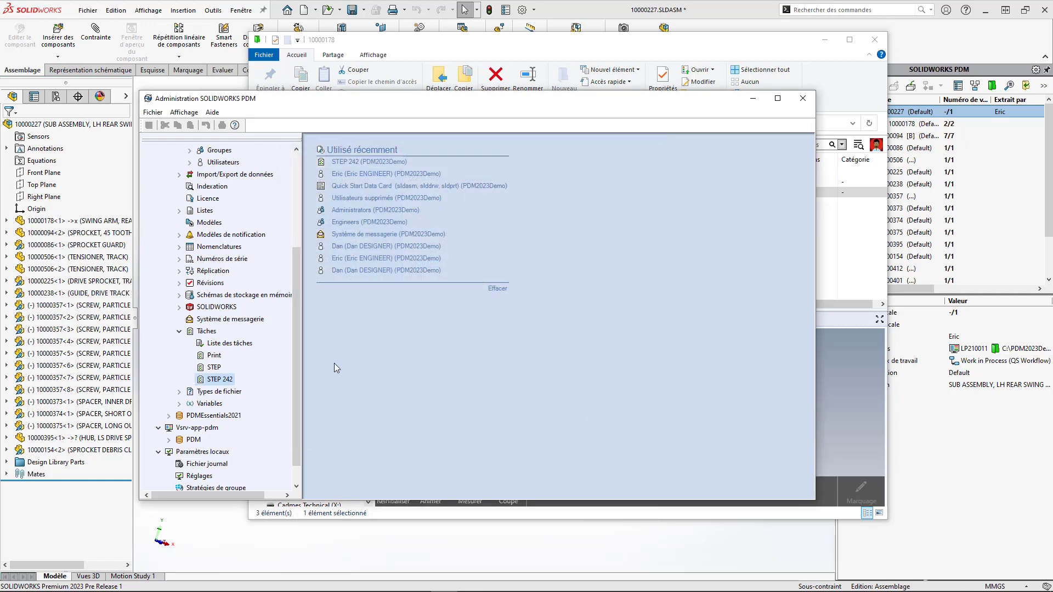
Expand the Utilisateurs node of the PDM2023Demo vault and open its list of deleted users
click(206, 163)
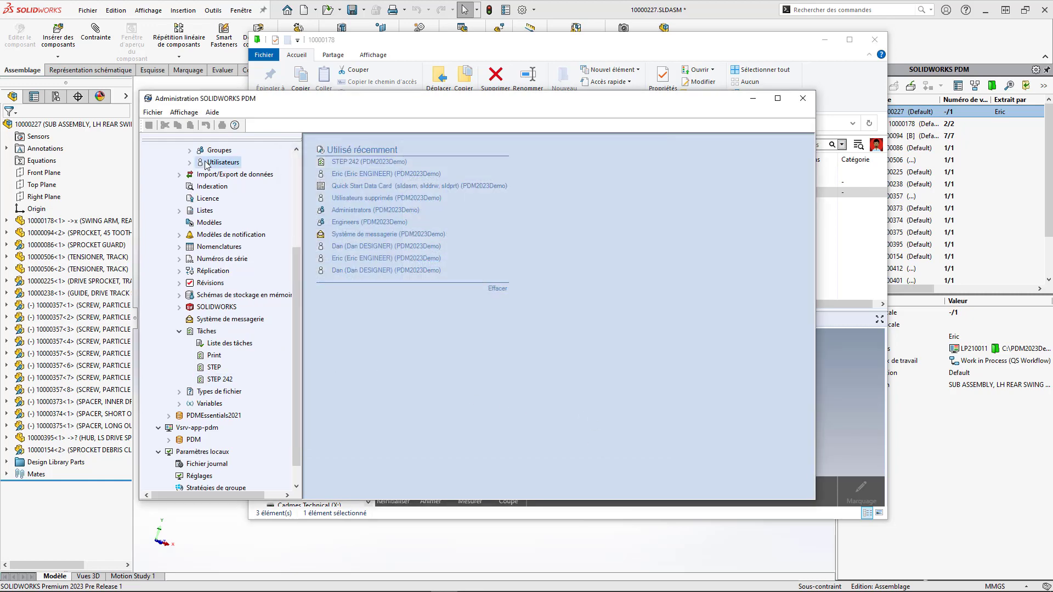
click(190, 162)
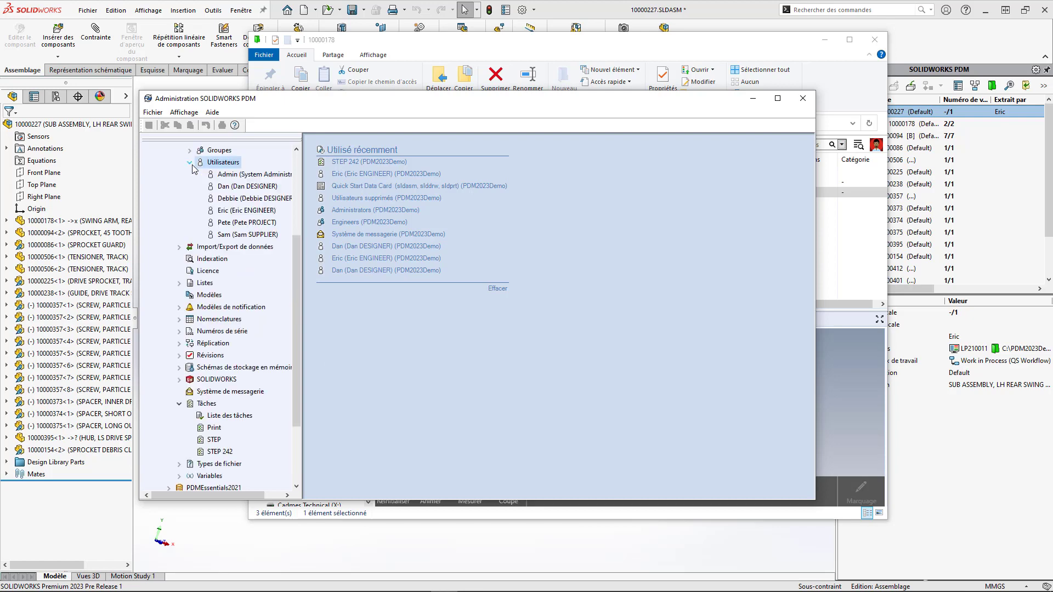
right_click(224, 166)
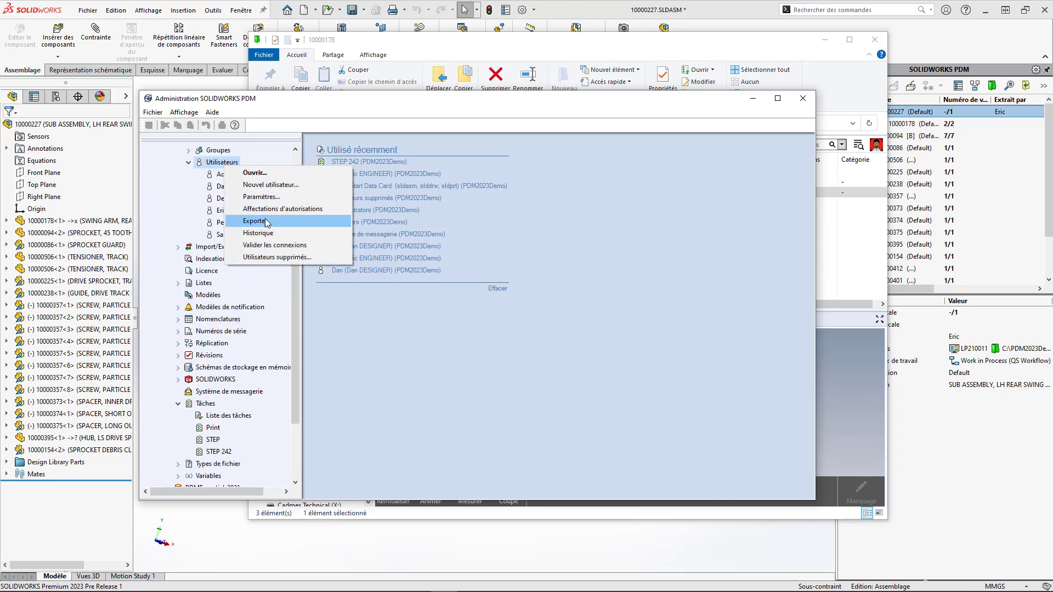
click(302, 257)
Restore the deleted analyst's user account, save the change, close the deleted users list and show the Utilisateurs node's users
click(330, 171)
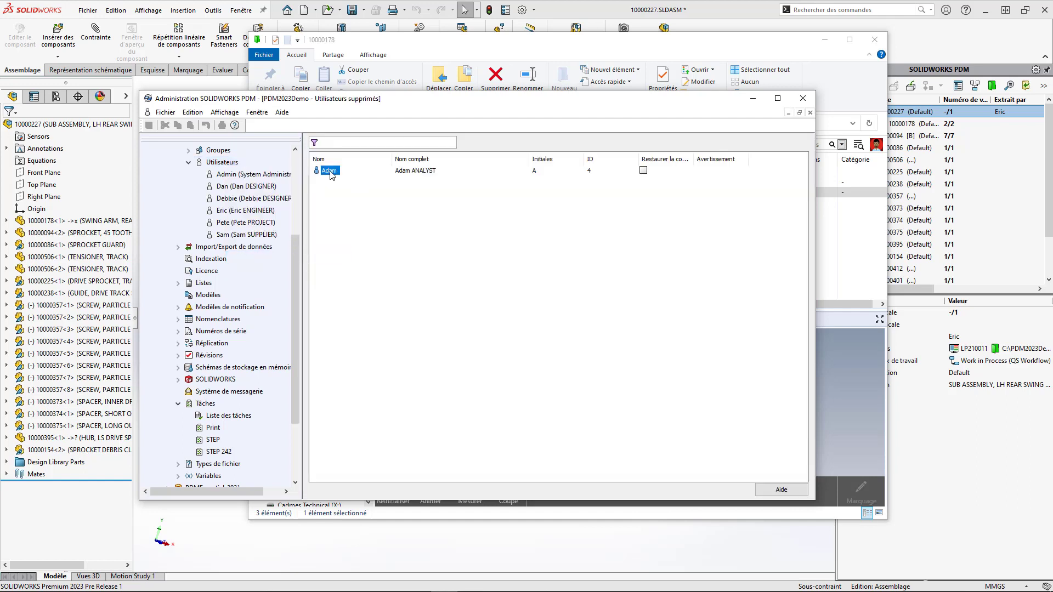
click(643, 170)
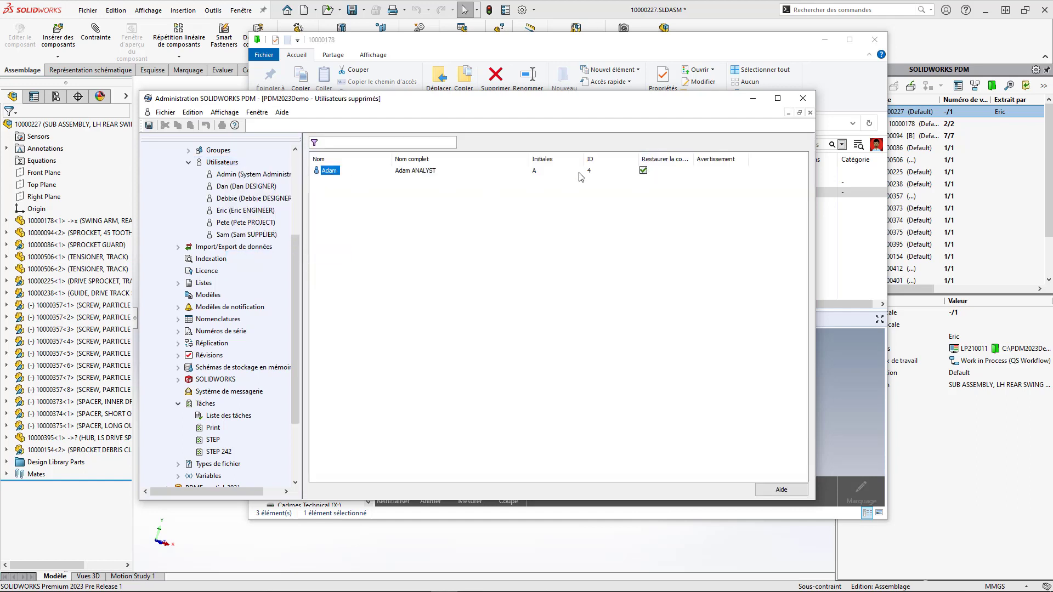
click(149, 126)
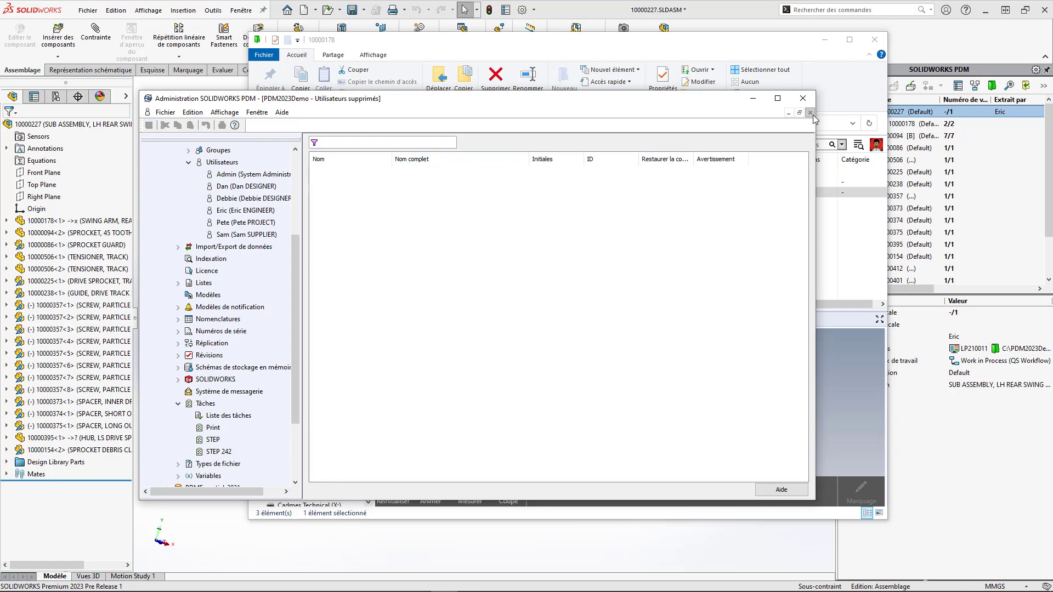
click(810, 112)
click(190, 163)
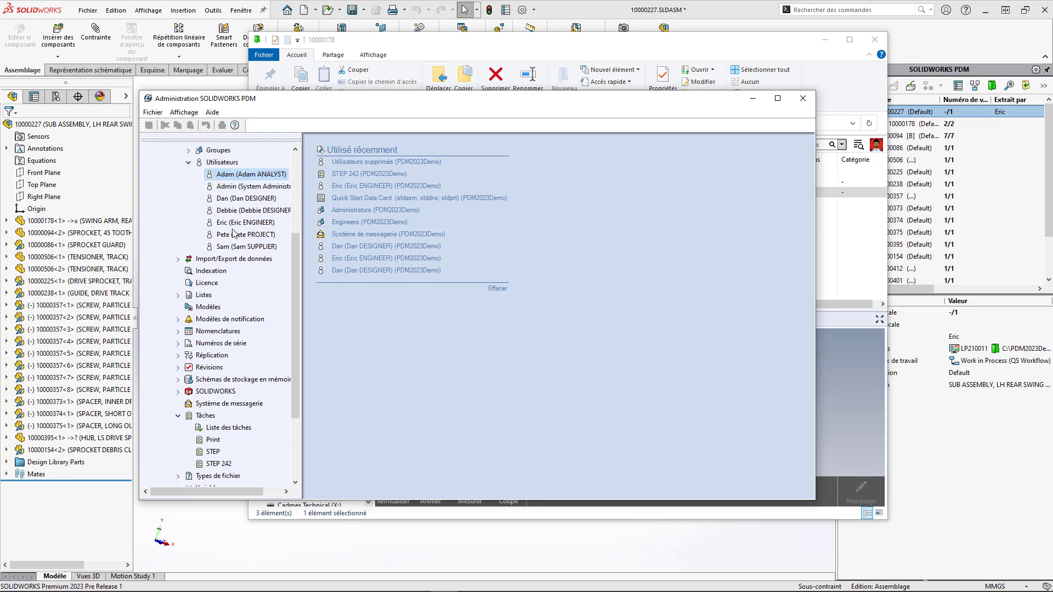
Open the properties of the engineer's user account and view its group memberships
scroll(235, 235, up, 4)
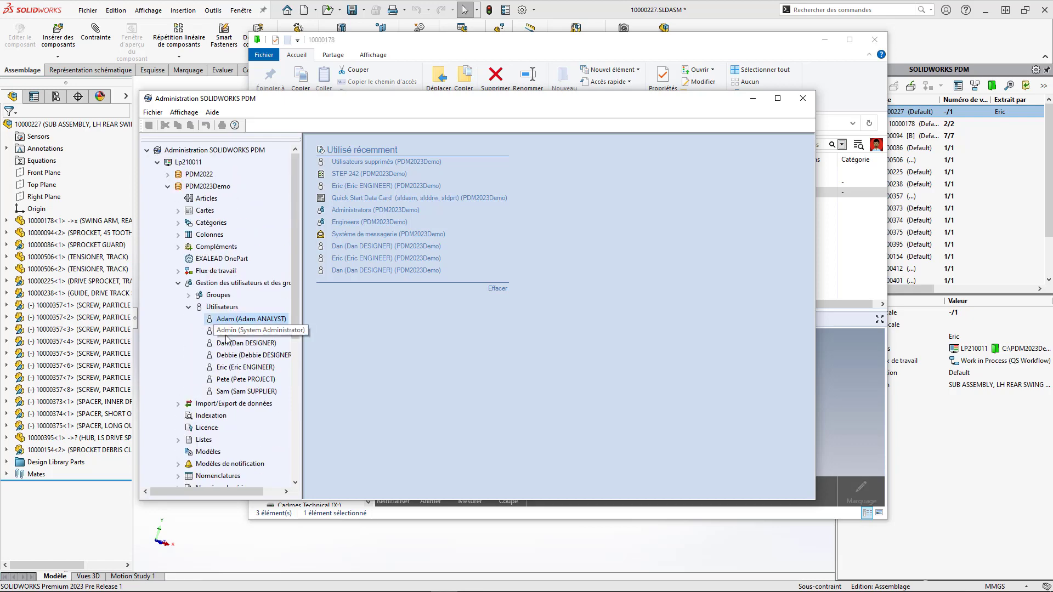
click(223, 370)
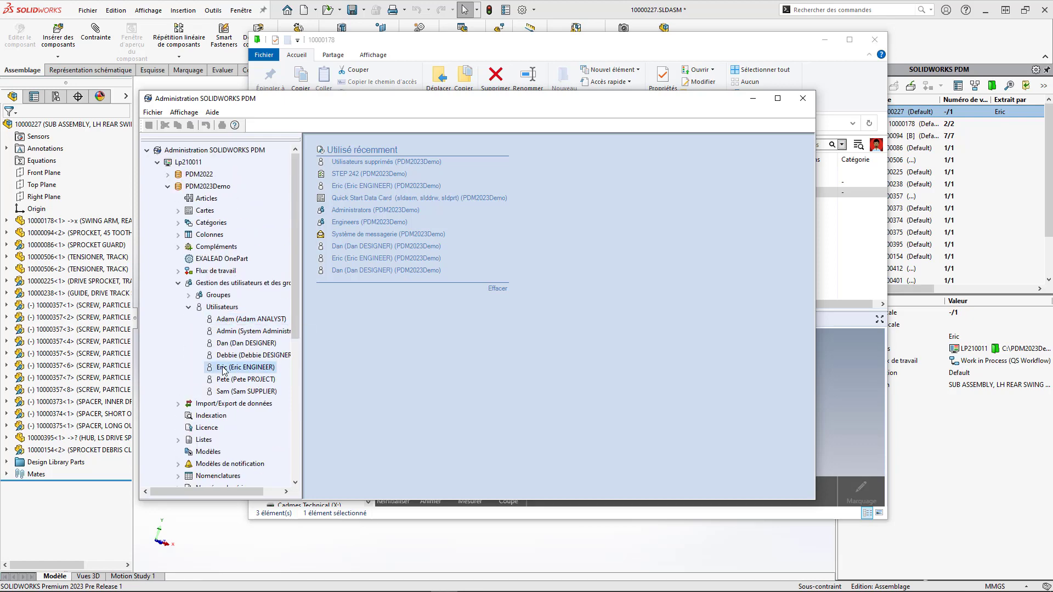
double_click(223, 369)
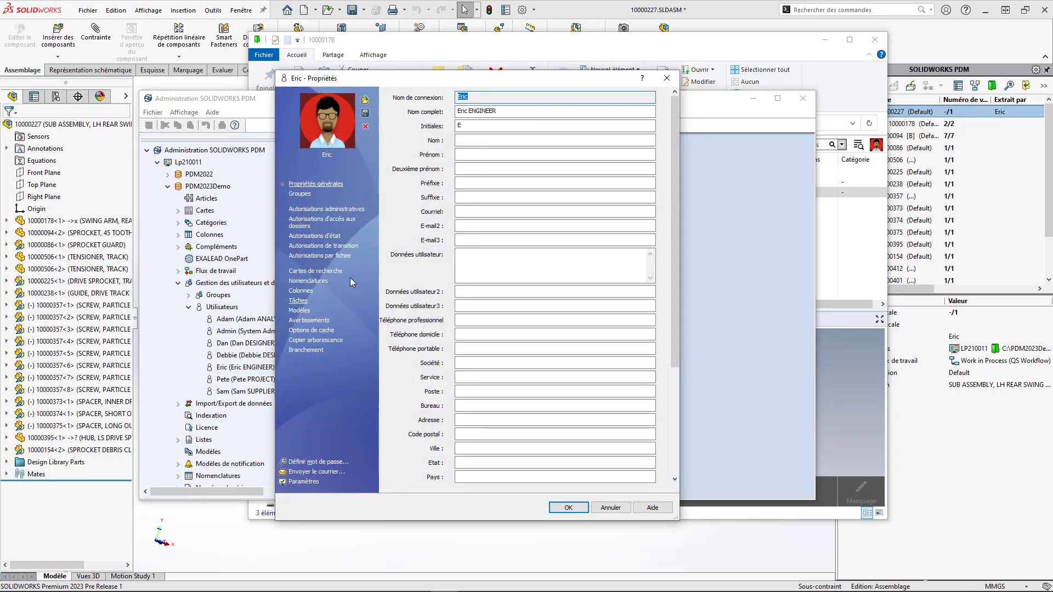
click(309, 195)
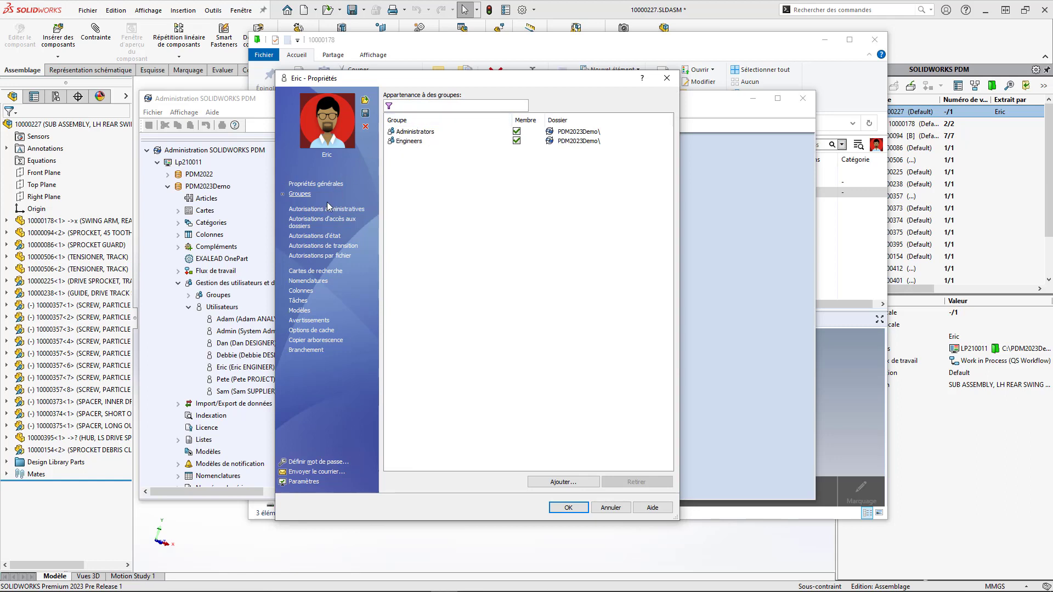
View the engineer's folder access permissions for Project 1000 and check which groups grant Activer la nomenclature calculée
click(323, 222)
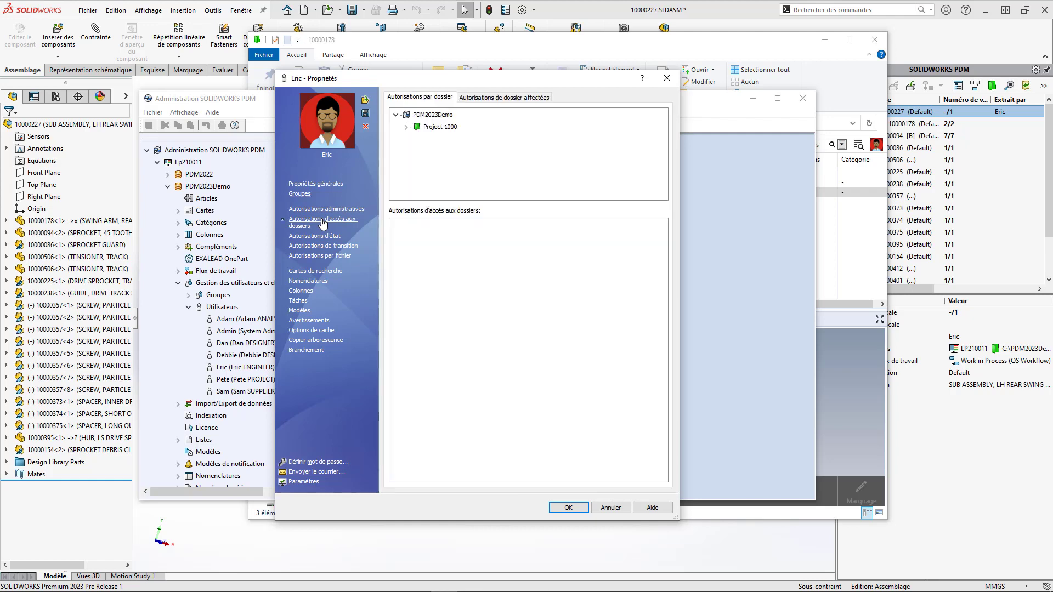
click(449, 115)
click(447, 127)
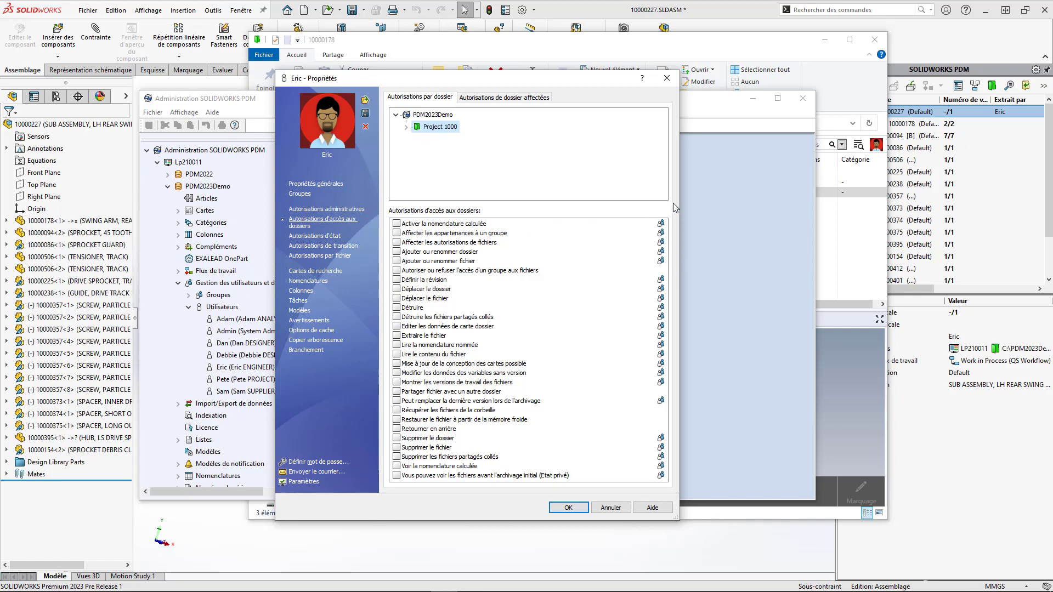
click(661, 224)
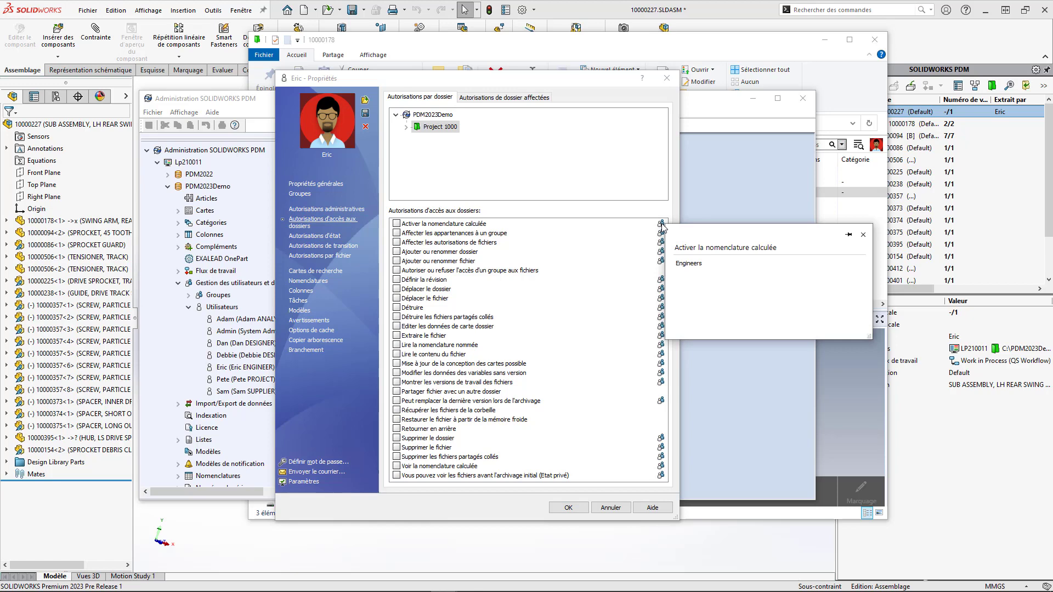
click(646, 232)
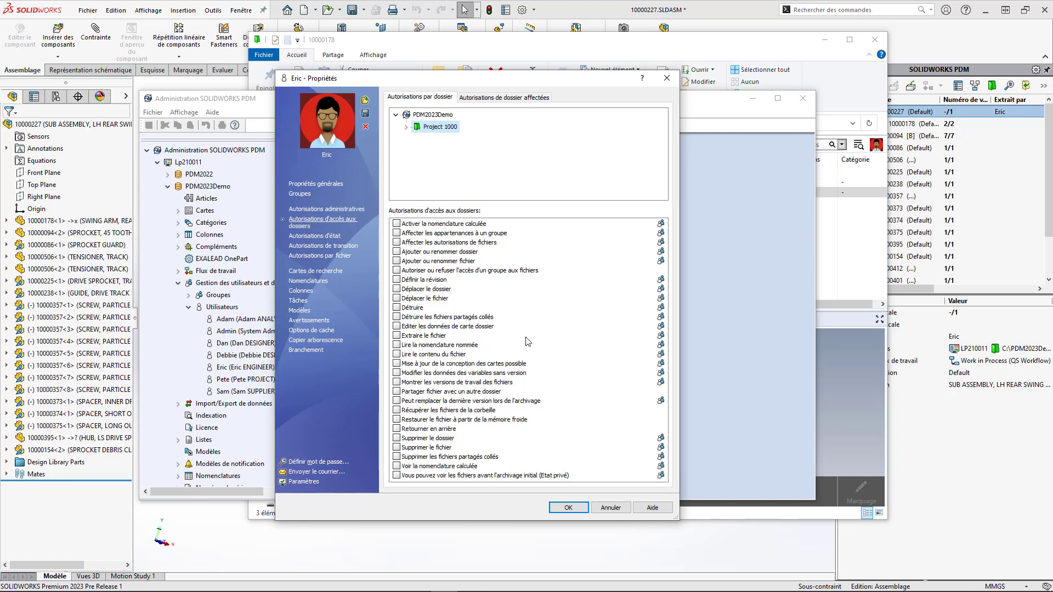
Check which groups grant the Extraire le fichier and Définir la révision permissions on Project 1000
click(661, 336)
mouse_move(662, 448)
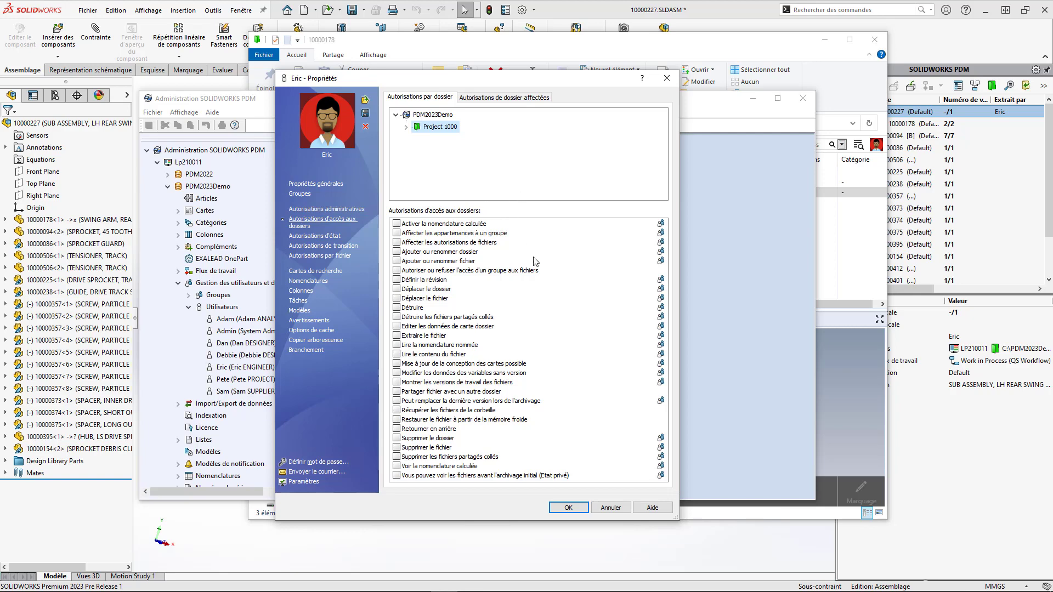
click(661, 280)
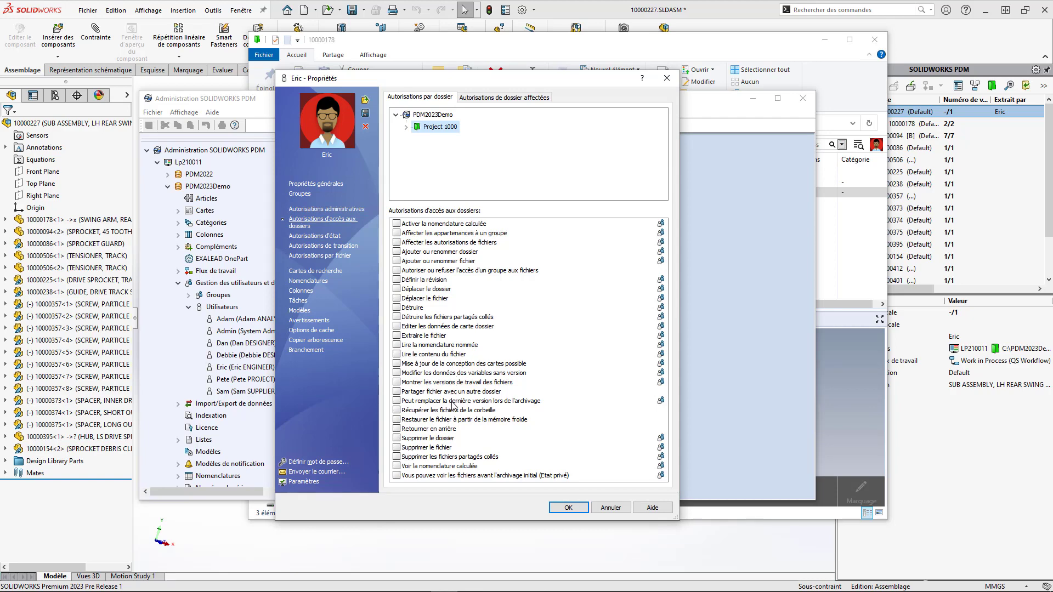
Highlight the permissions for deleting and destroying pasted shared files, followed by Détruire and Supprimer le fichier
click(448, 461)
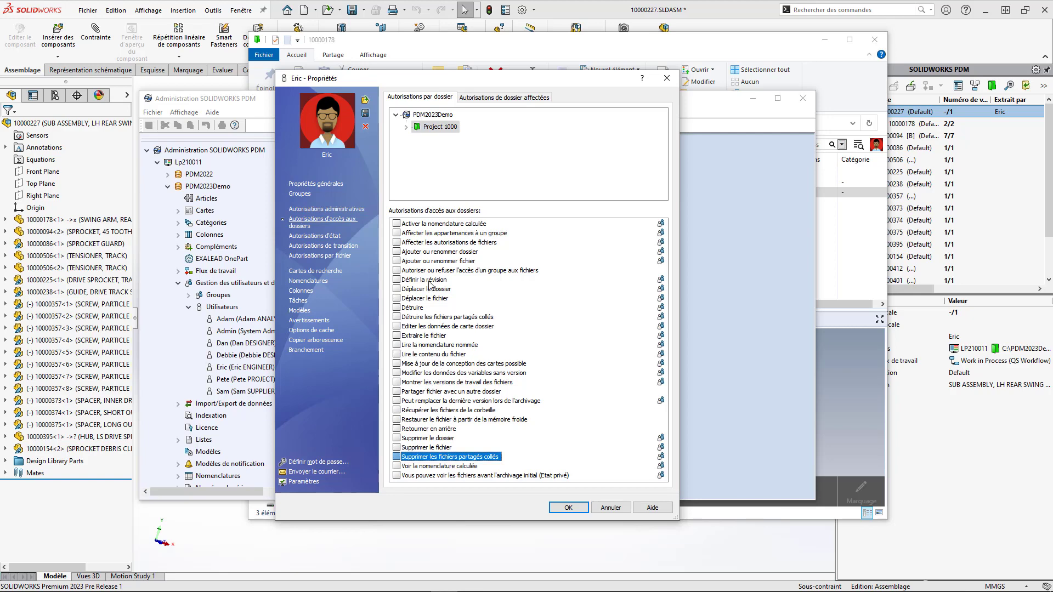
ctrl+click(432, 318)
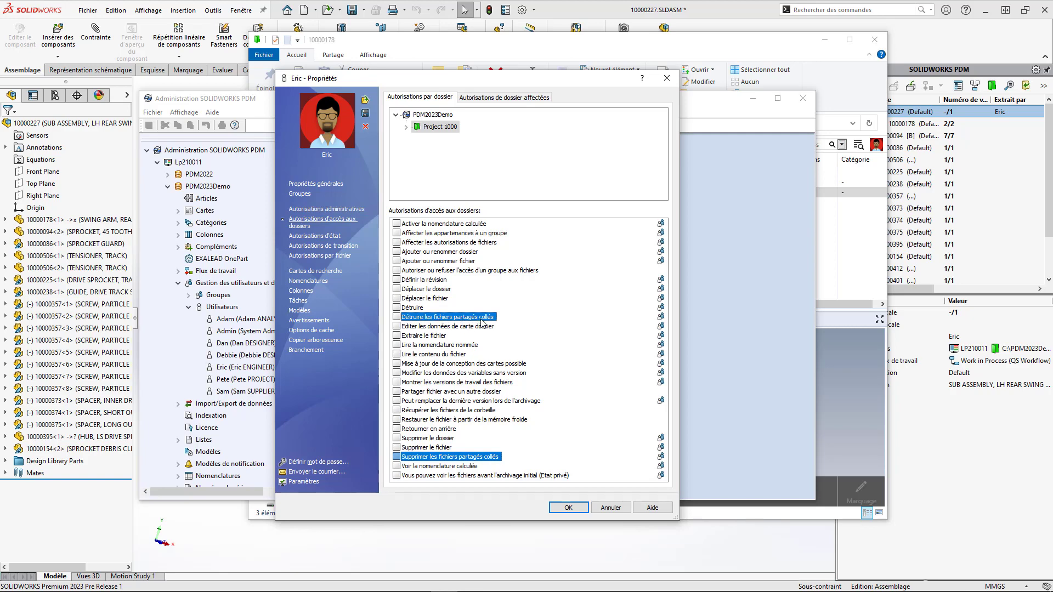
click(418, 308)
click(426, 447)
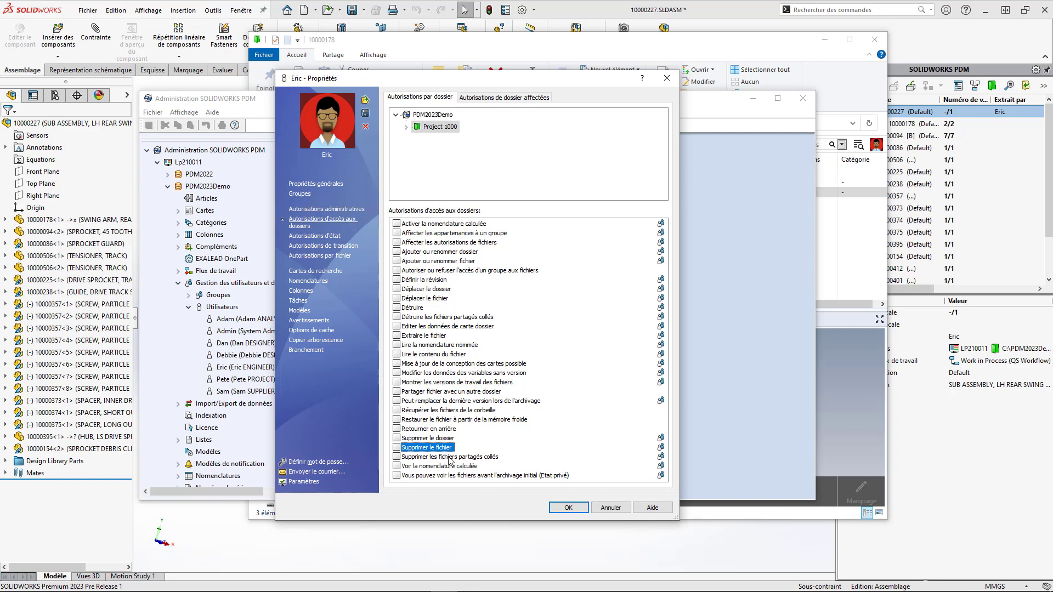
Check which groups grant Supprimer les fichiers partagés collés and Supprimer le fichier, and cancel the user properties
click(662, 457)
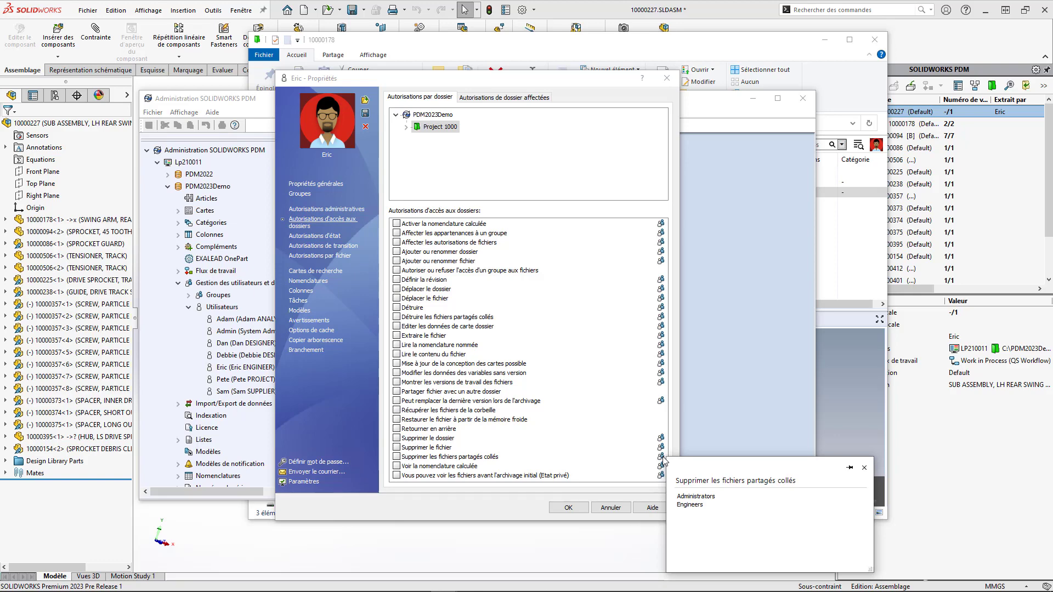
click(665, 449)
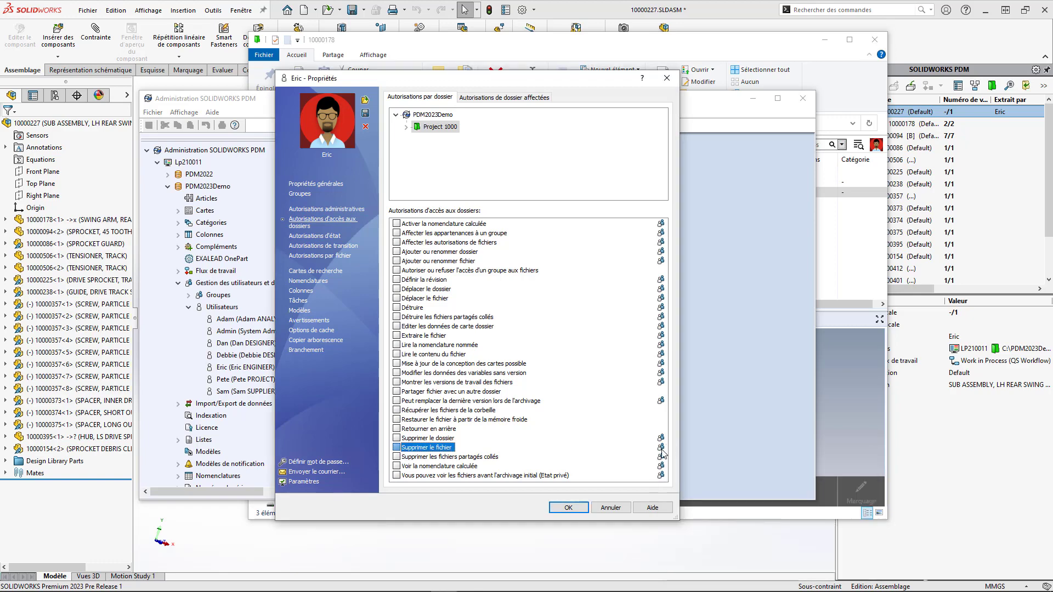
click(661, 449)
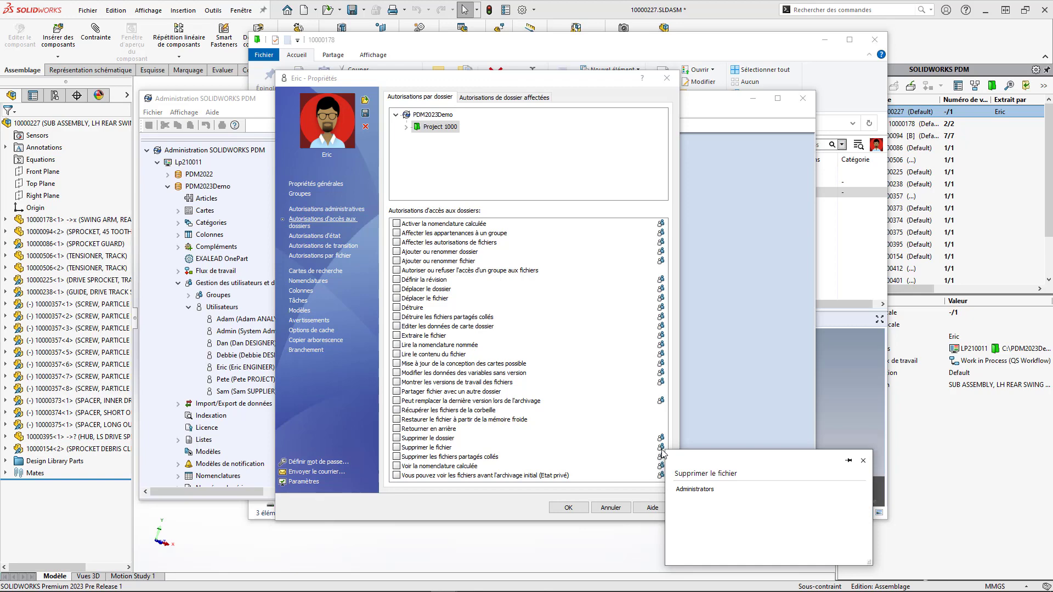
click(469, 447)
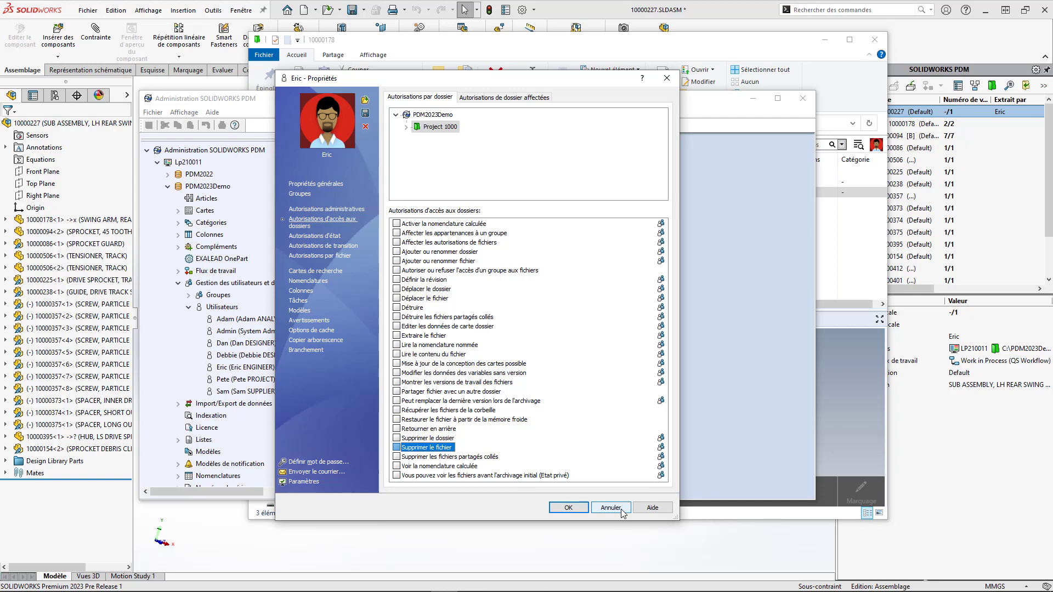
click(611, 508)
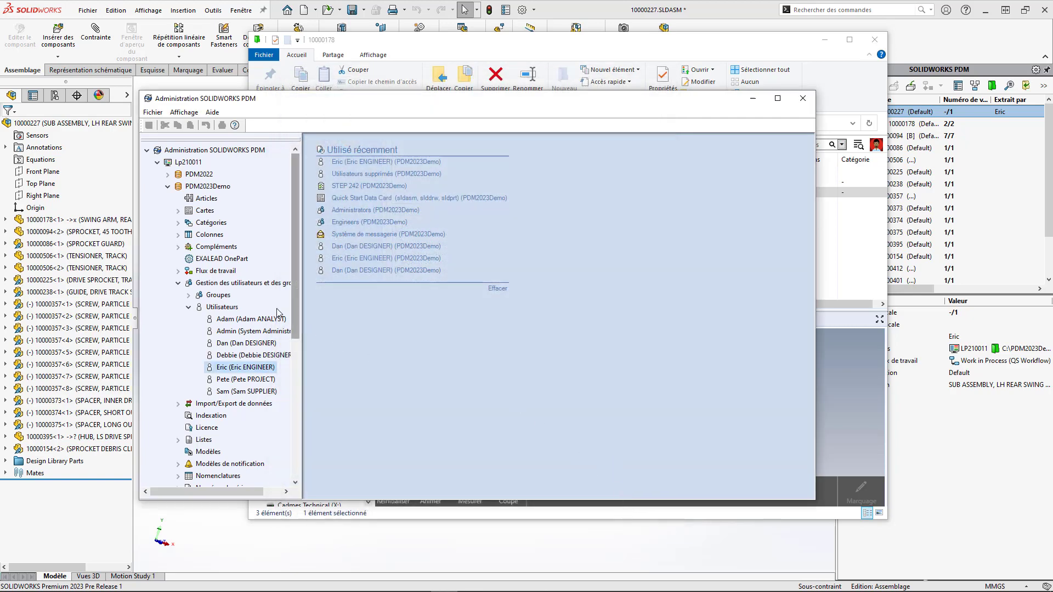
Expand the vault's file cards and open the Quick Start Data Card in the card editor
click(178, 211)
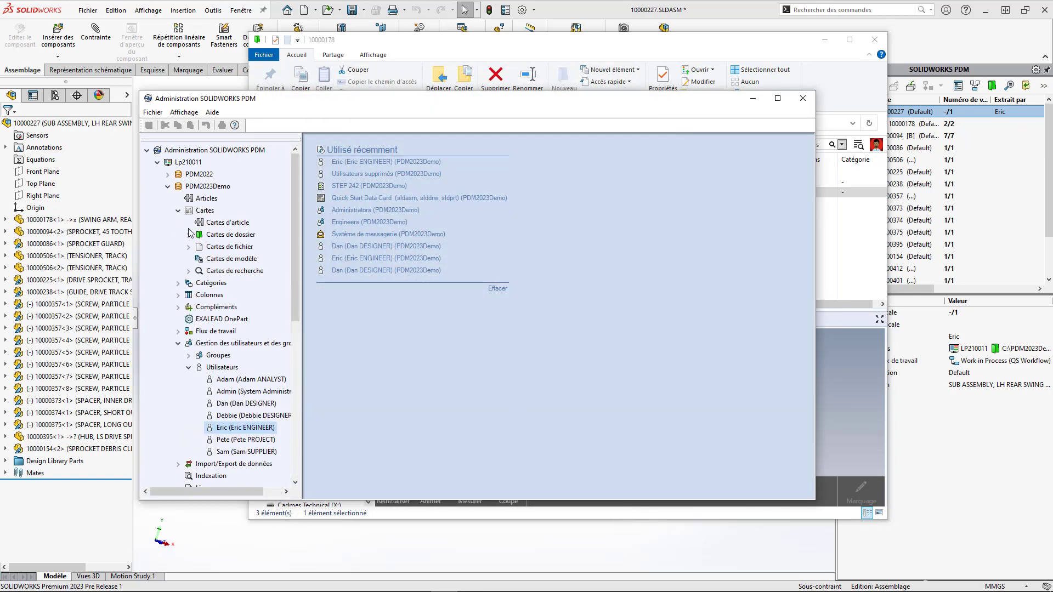
click(189, 247)
double_click(238, 260)
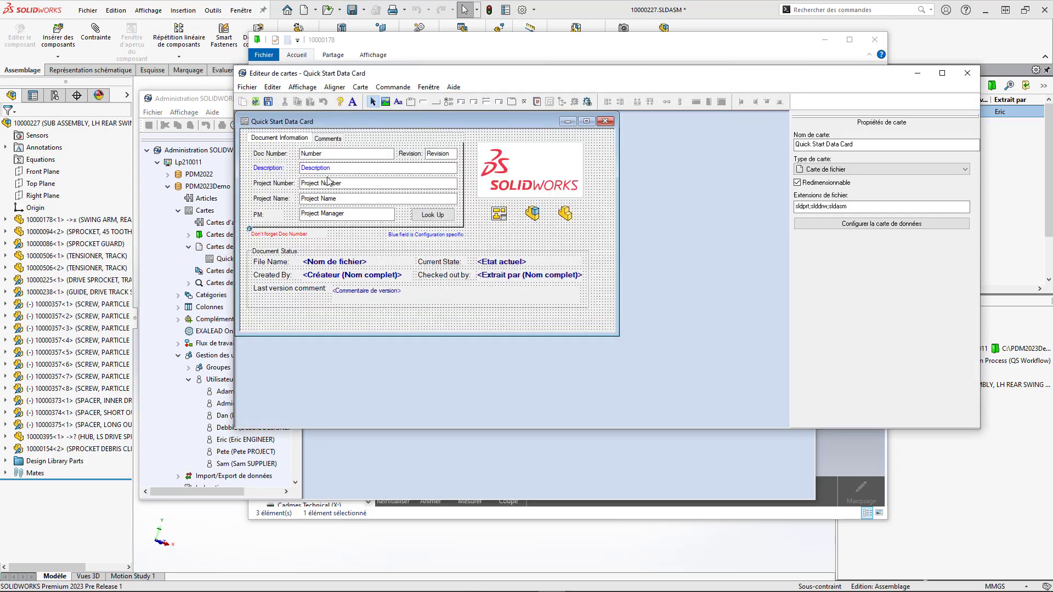
View the properties of the Number edit box and the red "Don't forget Doc Number" text, then clear the selection
click(327, 155)
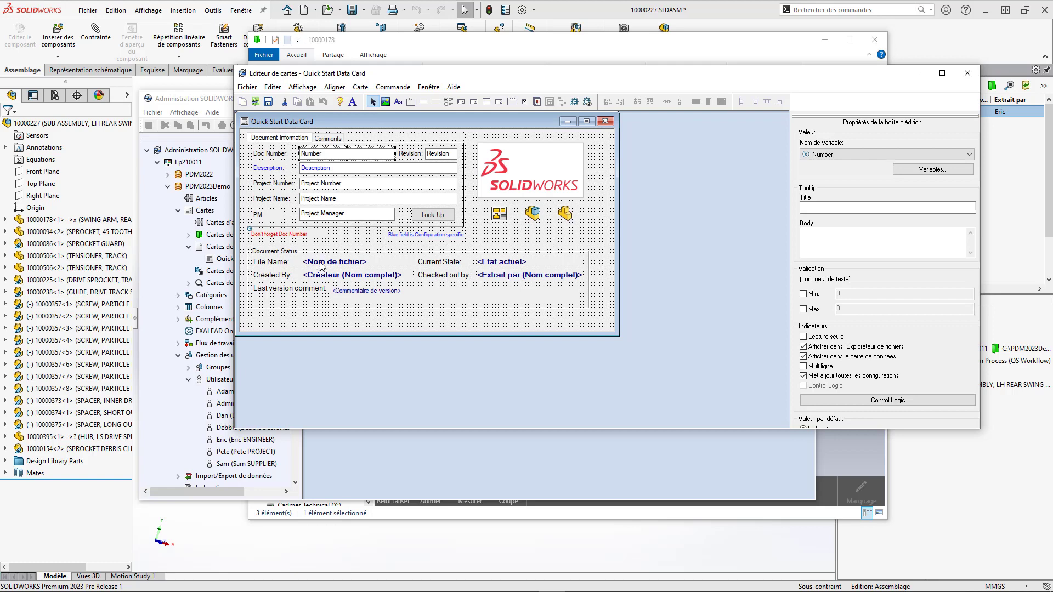
click(279, 236)
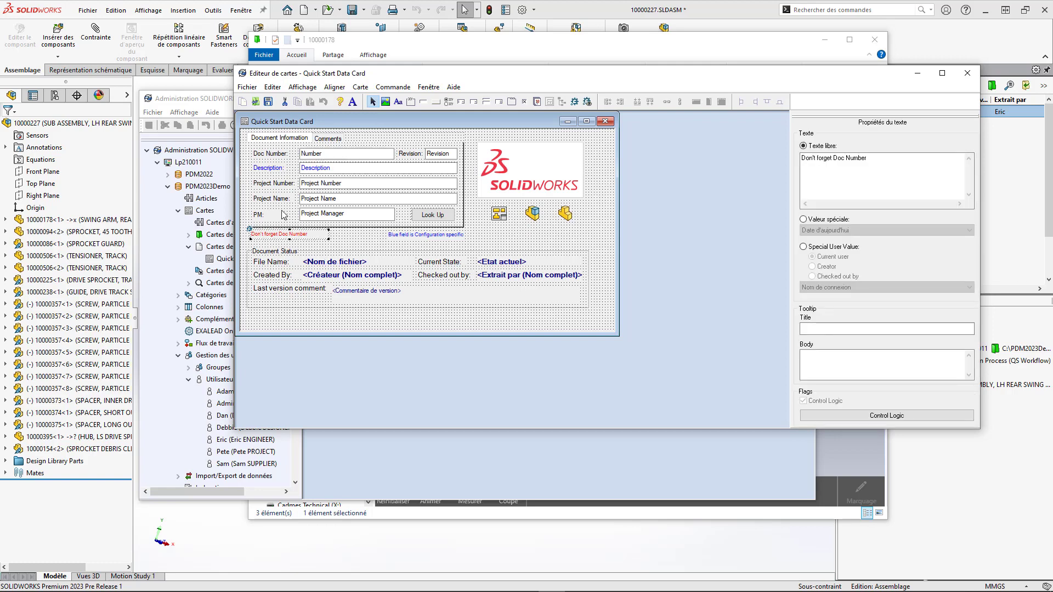
click(365, 242)
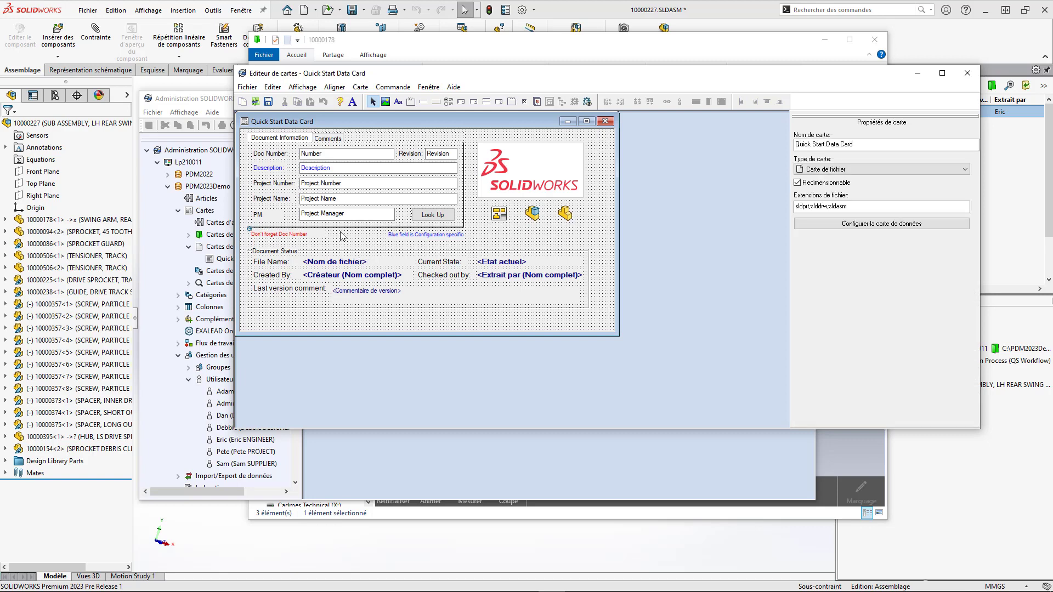
Open the control logic of the "Don't forget Doc Number" text to view its Masquer action
click(318, 234)
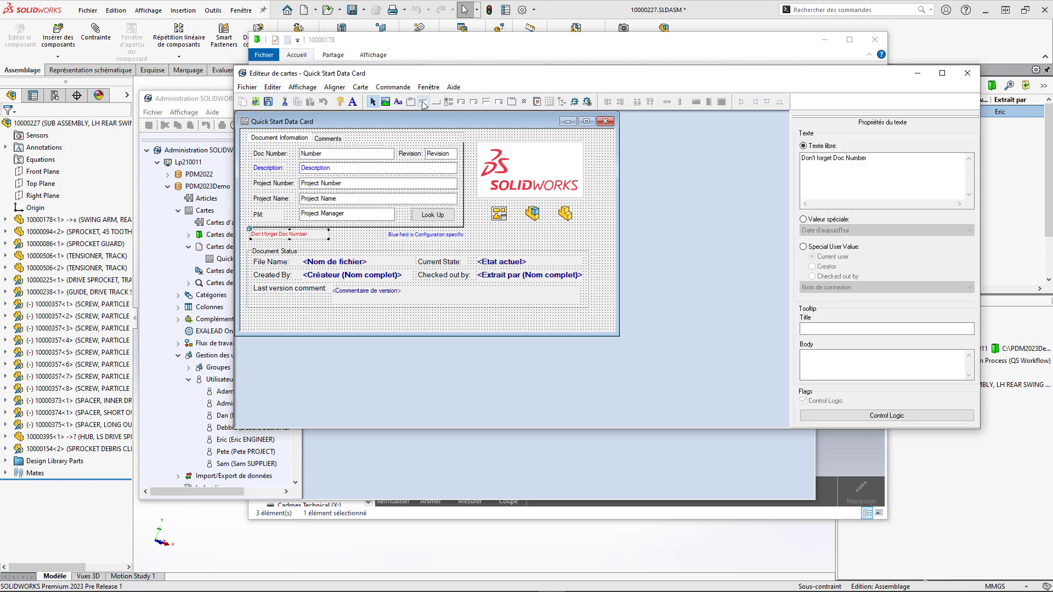
click(393, 87)
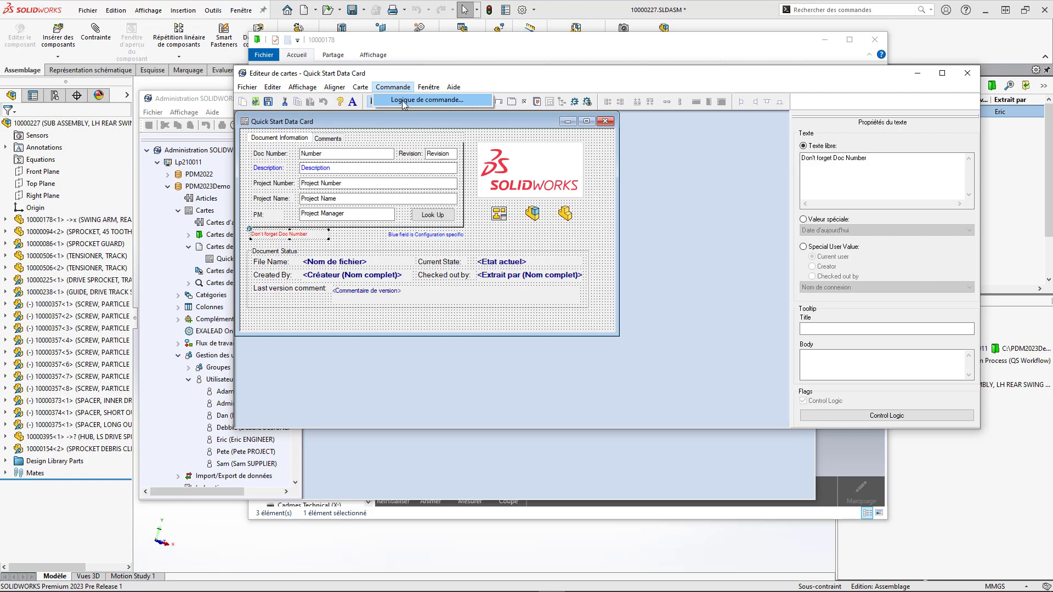
click(507, 236)
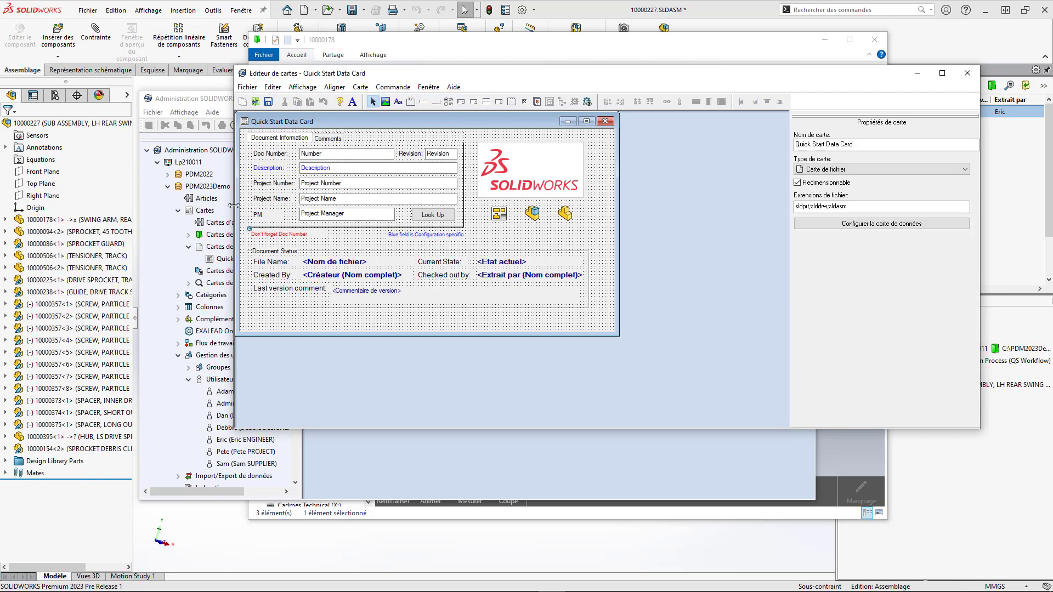
click(272, 234)
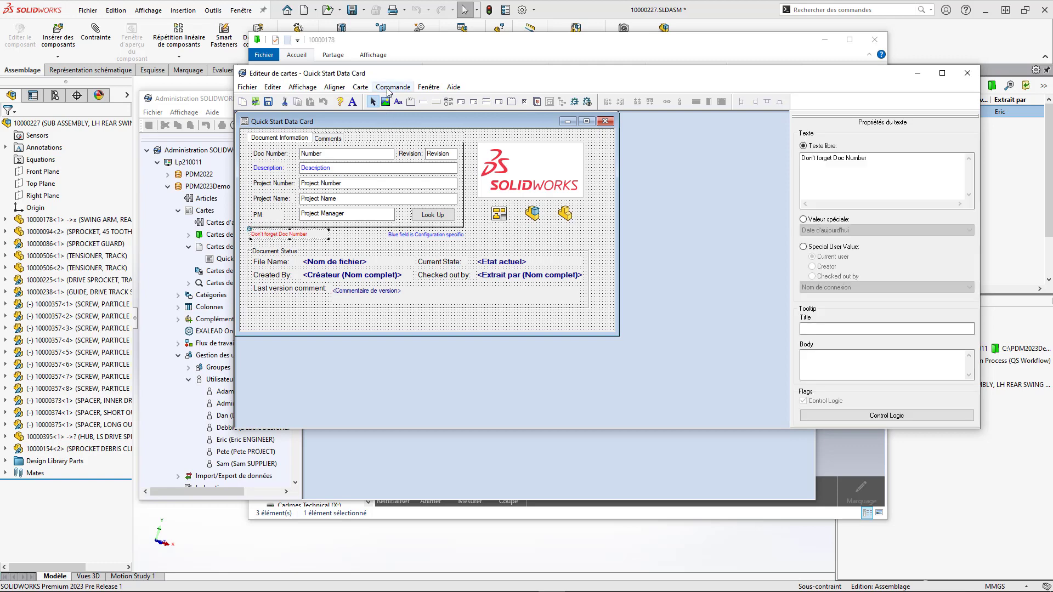
click(393, 87)
click(403, 101)
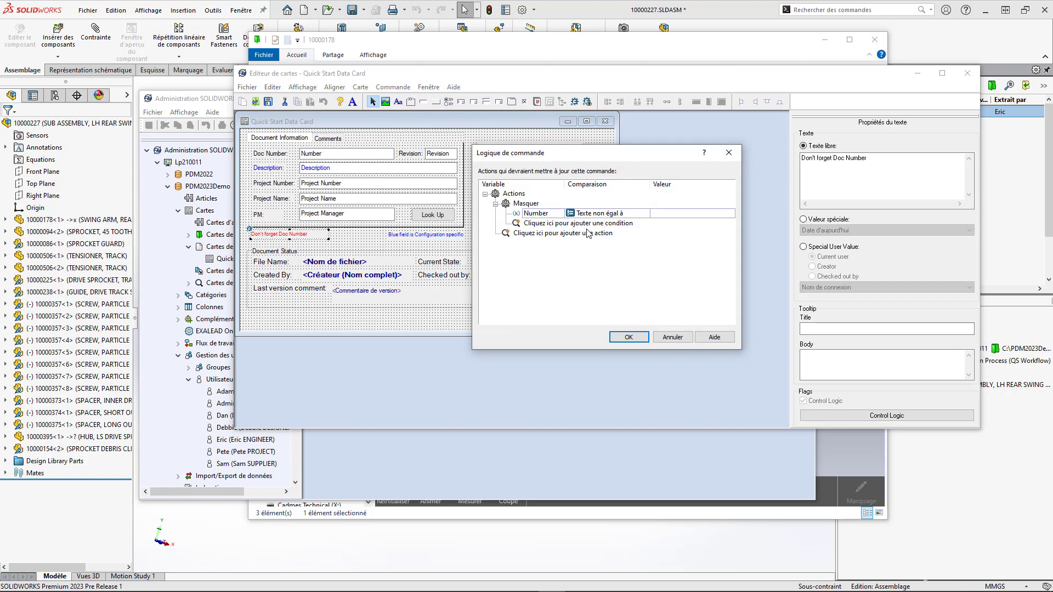
Cancel the text's control logic and view the image properties of the SOLIDWORKS logo and the drawing icon on the card
click(683, 341)
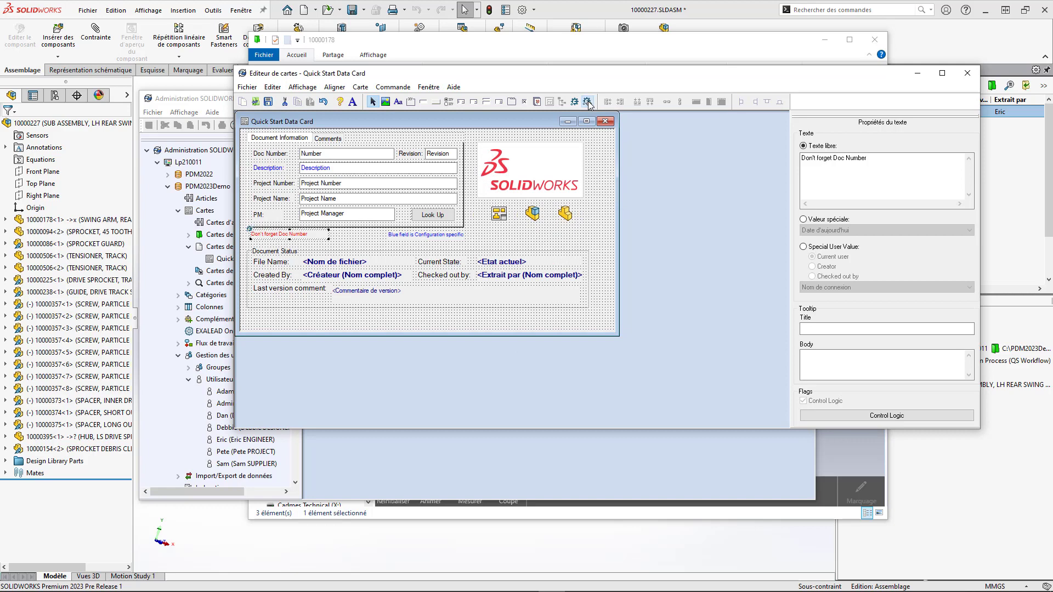
click(374, 246)
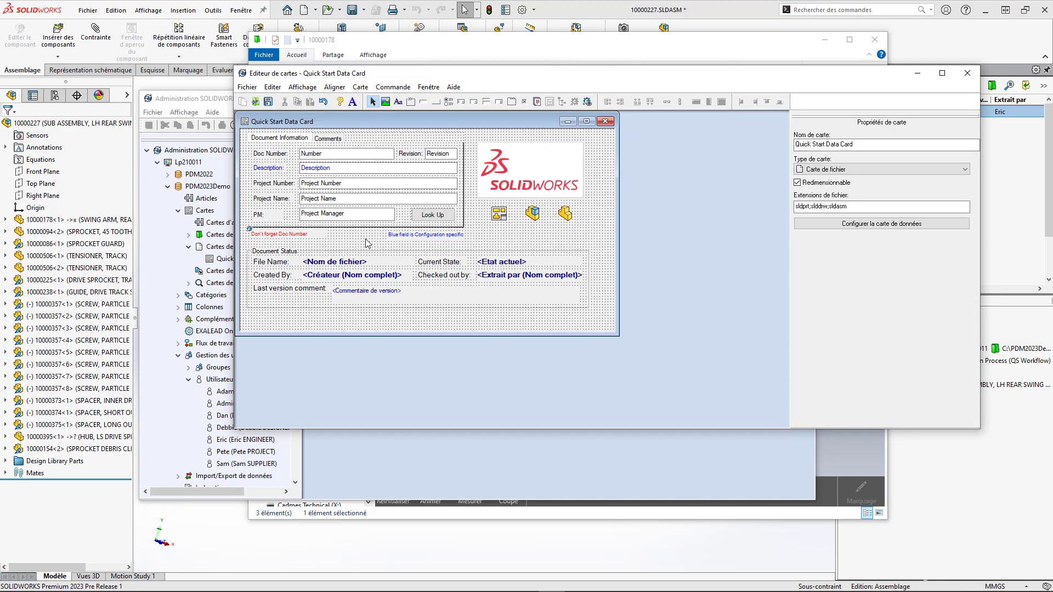
click(525, 170)
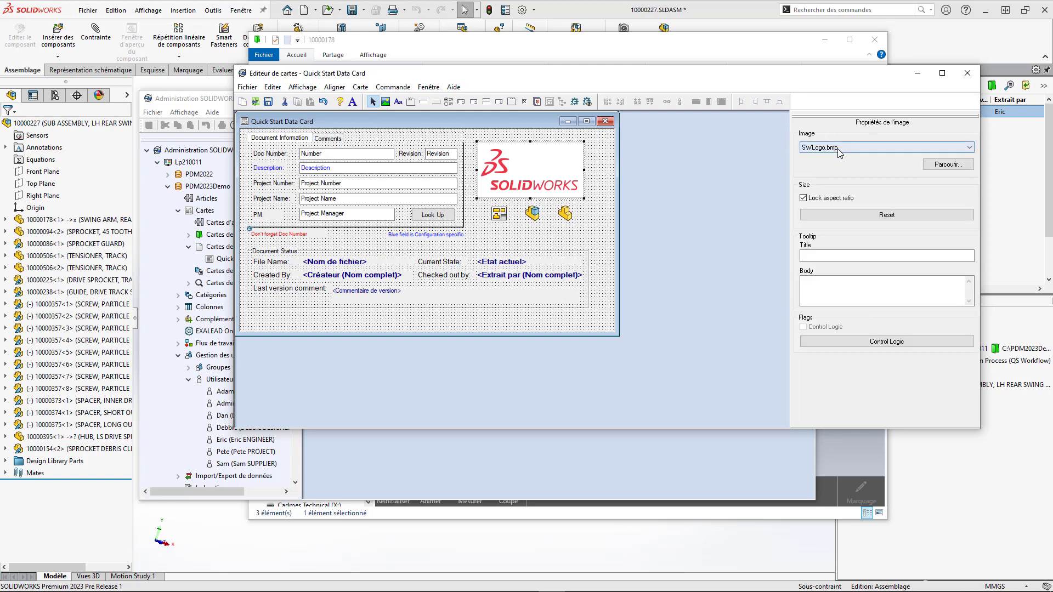
click(498, 214)
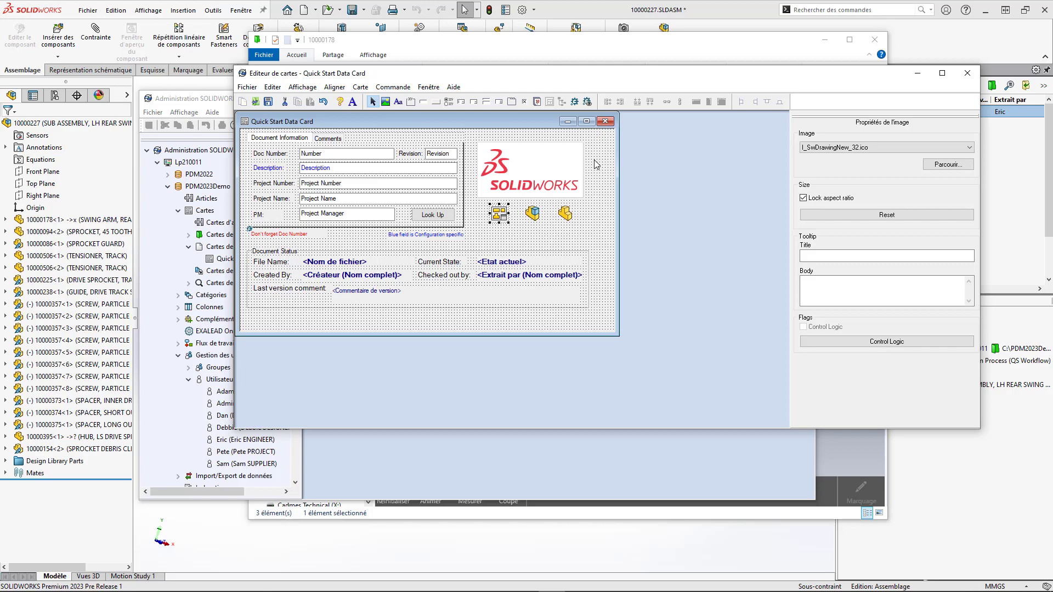
click(569, 195)
mouse_move(585, 199)
mouse_down()
mouse_move(561, 177)
mouse_move(585, 199)
mouse_up()
Clear the image selection and close the card editor without saving the changes to Quick Start Data Card
click(598, 214)
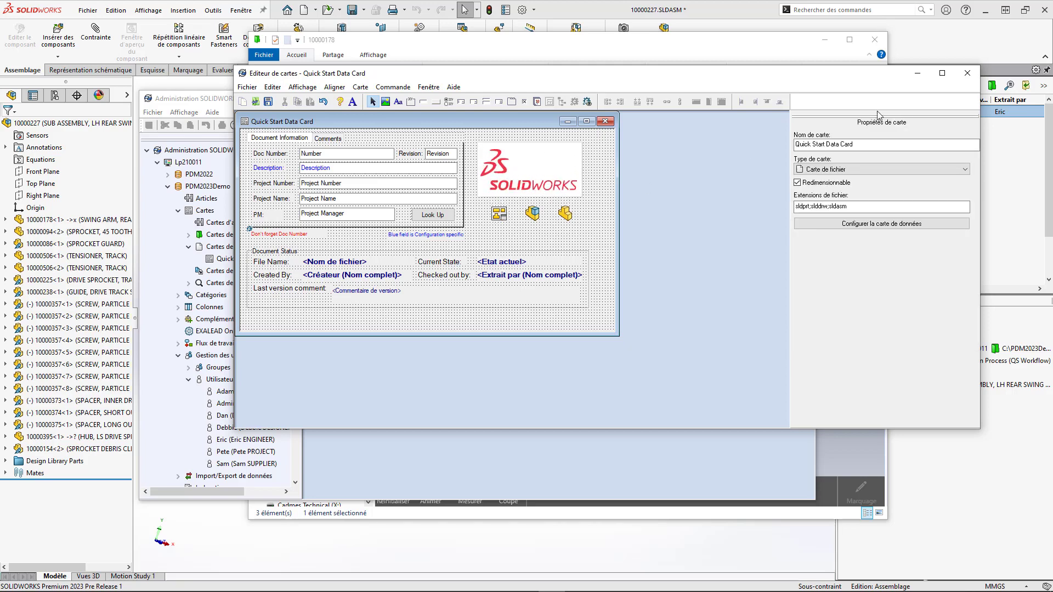
click(966, 73)
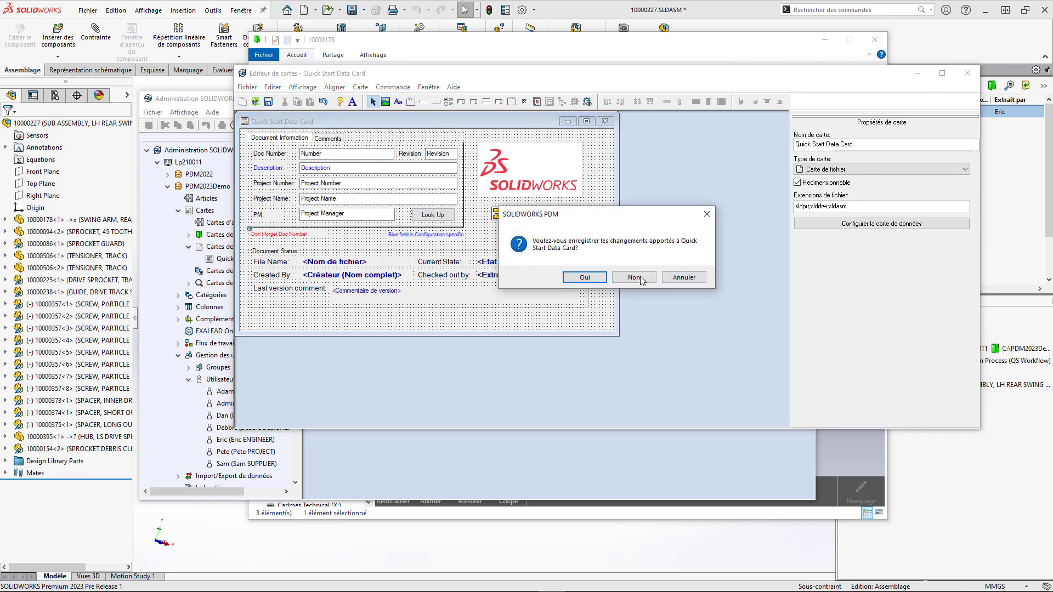
click(635, 278)
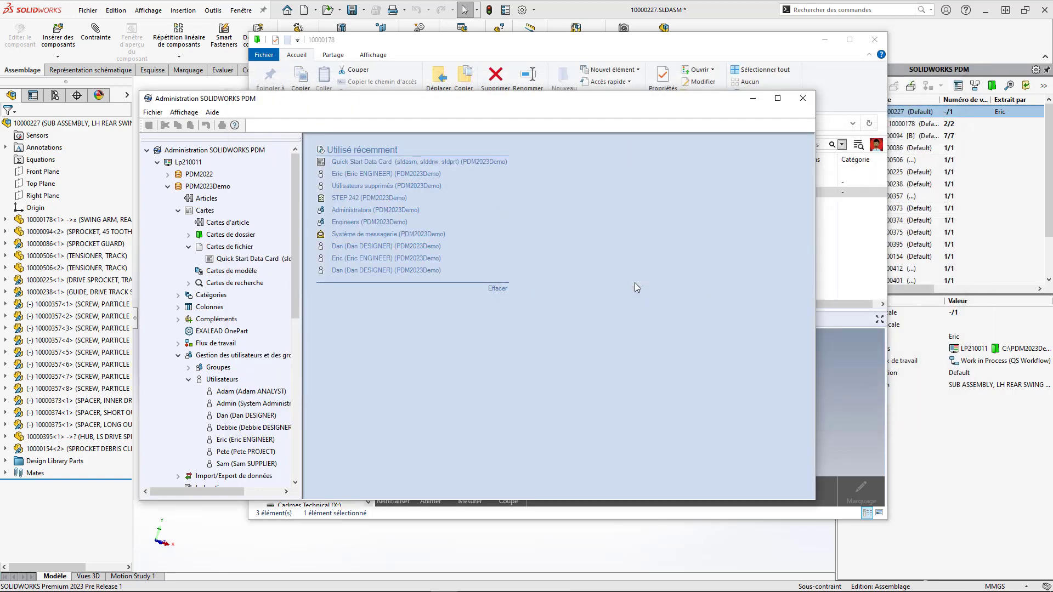